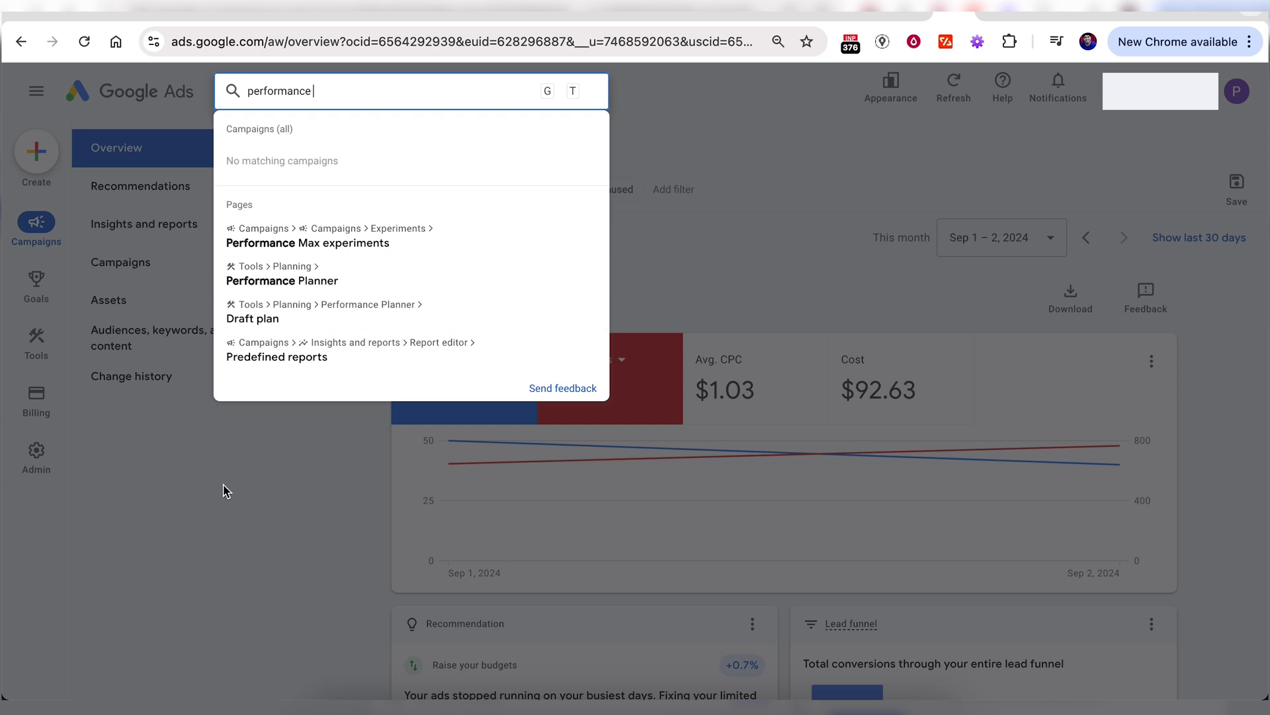
Open Performance Planner and start creating a new plan.
left_click(224, 491)
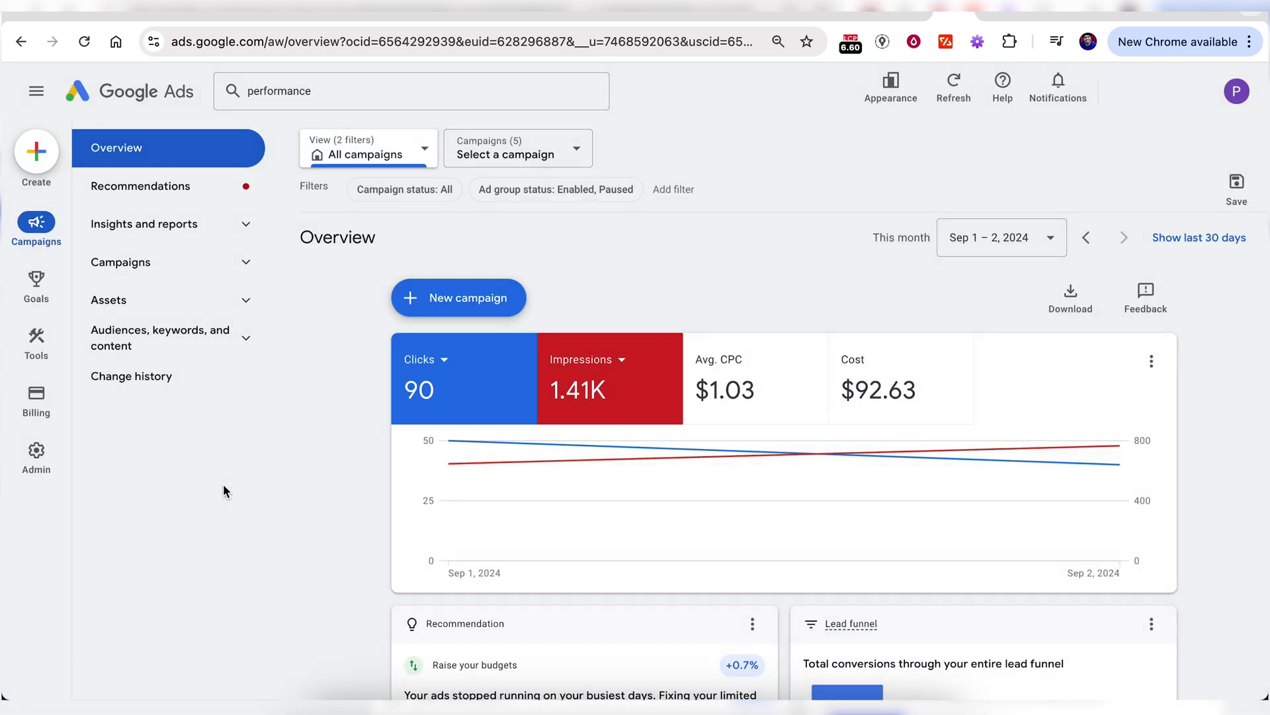
mouse_move(58, 367)
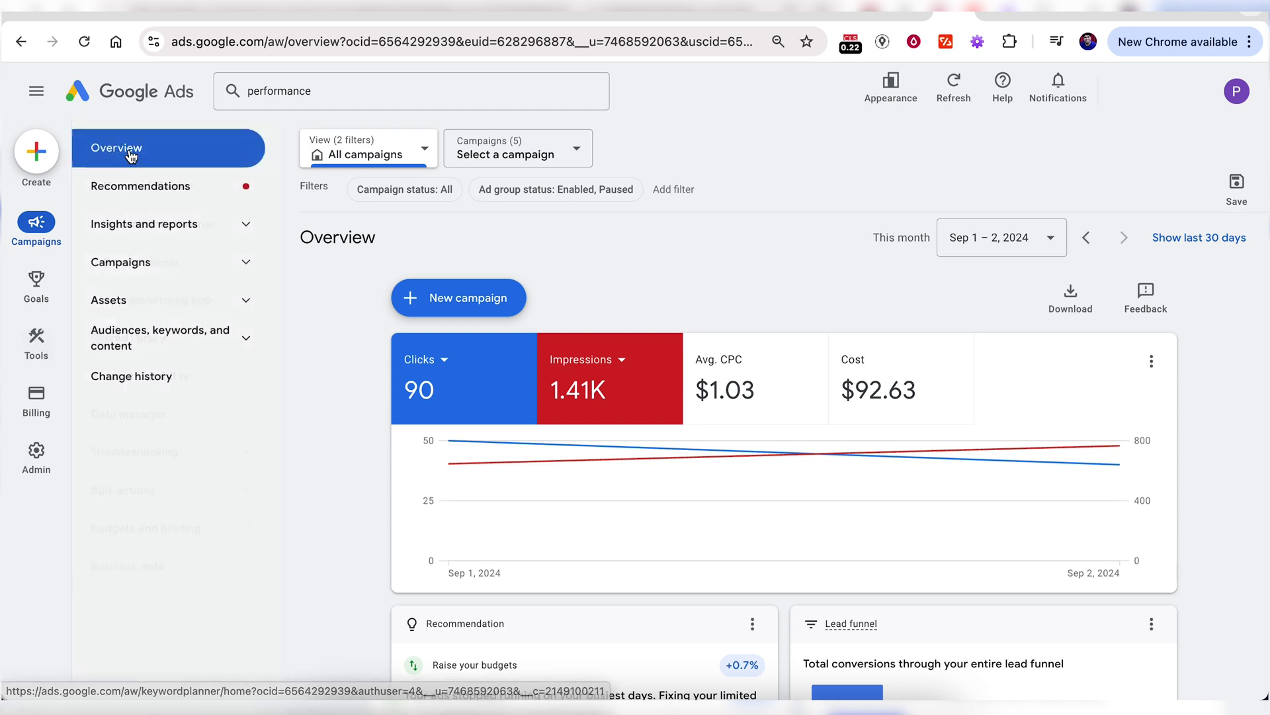
mouse_move(34, 342)
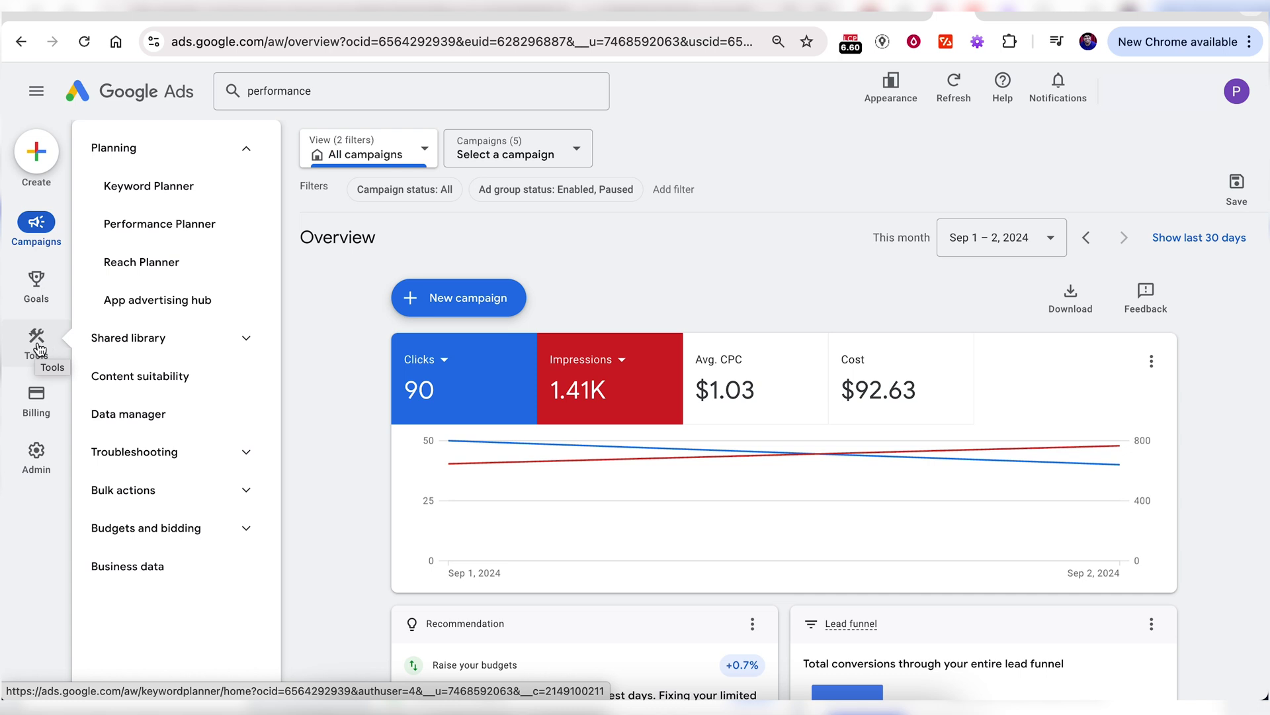
left_click(152, 226)
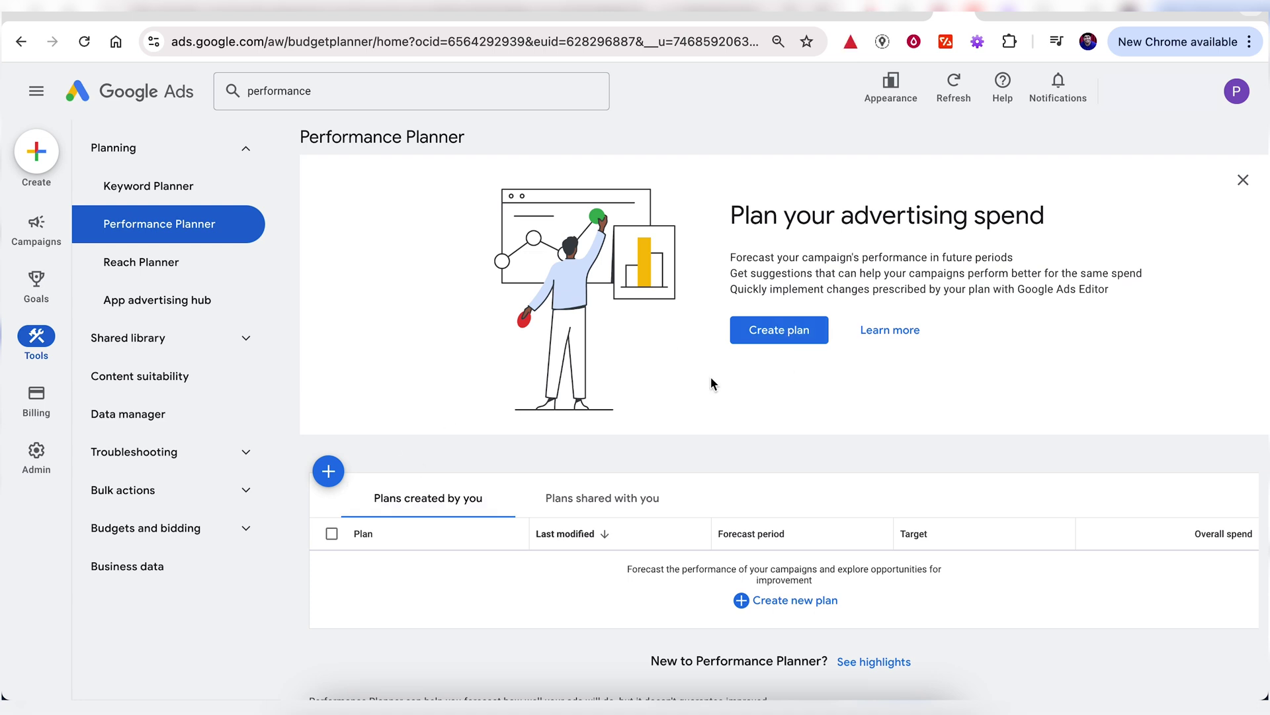
left_click(325, 474)
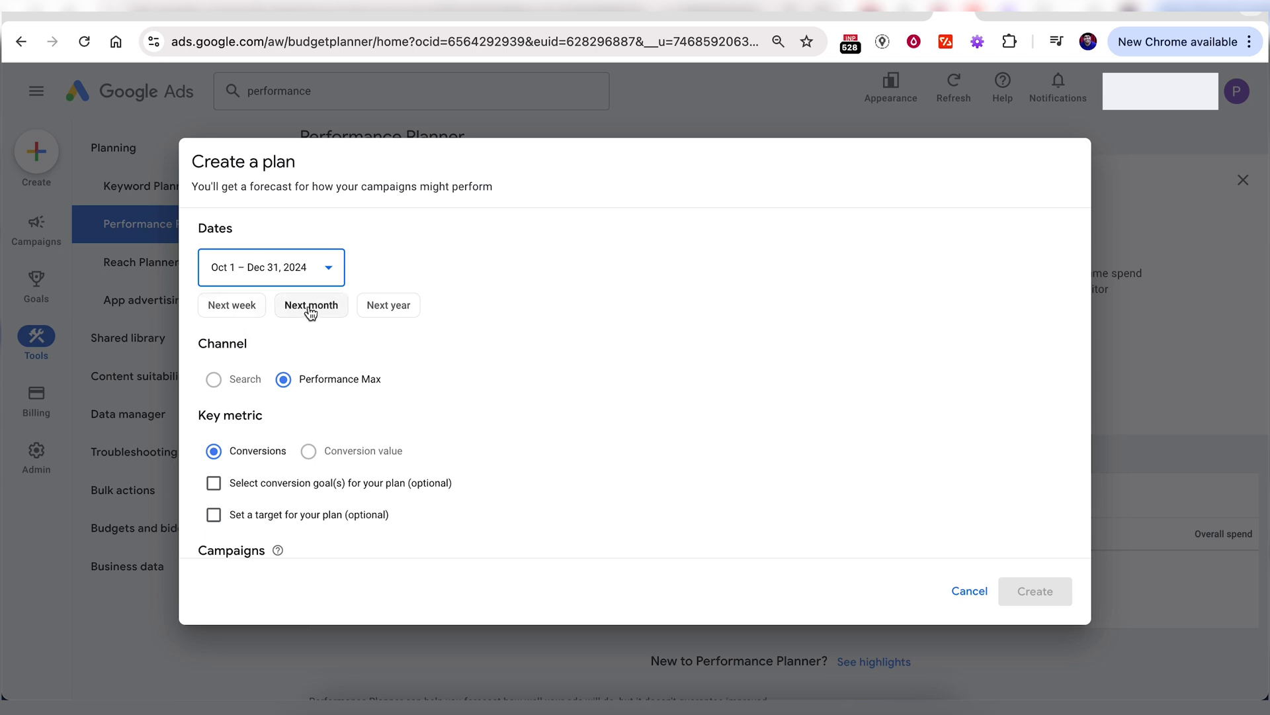
View the plan's custom date range options and try to choose Search as the channel.
left_click(253, 265)
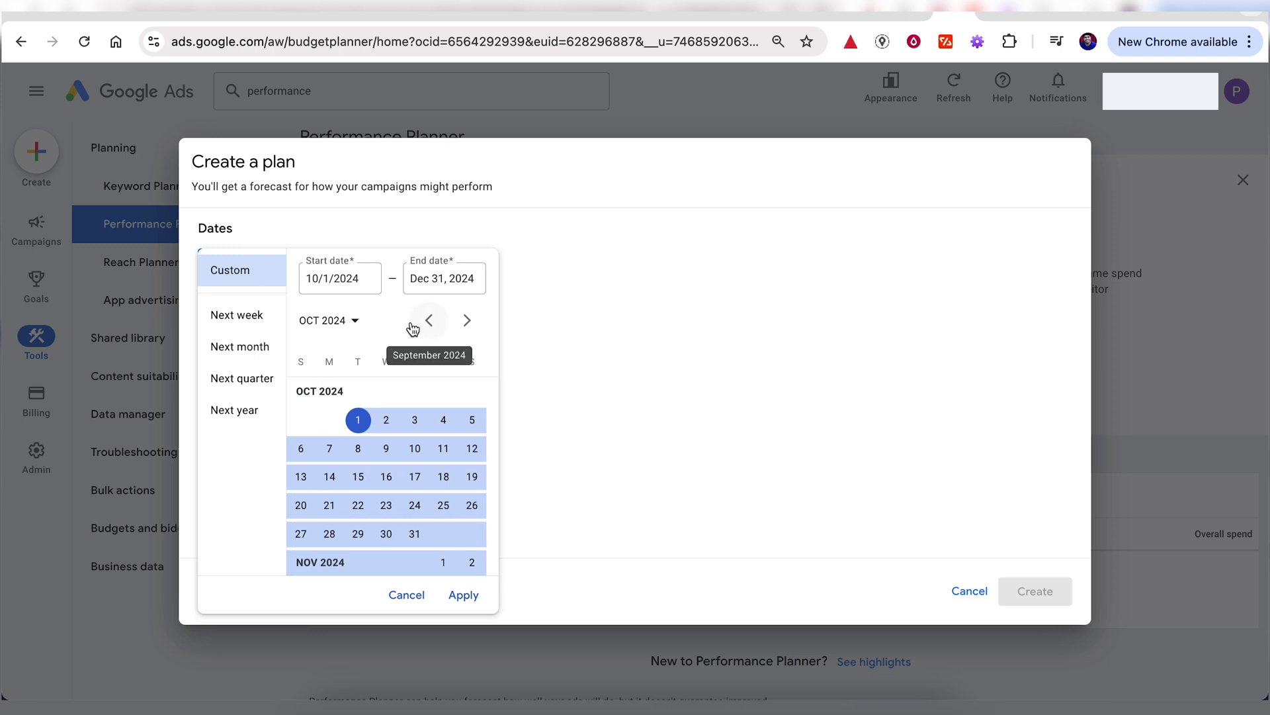
left_click(541, 306)
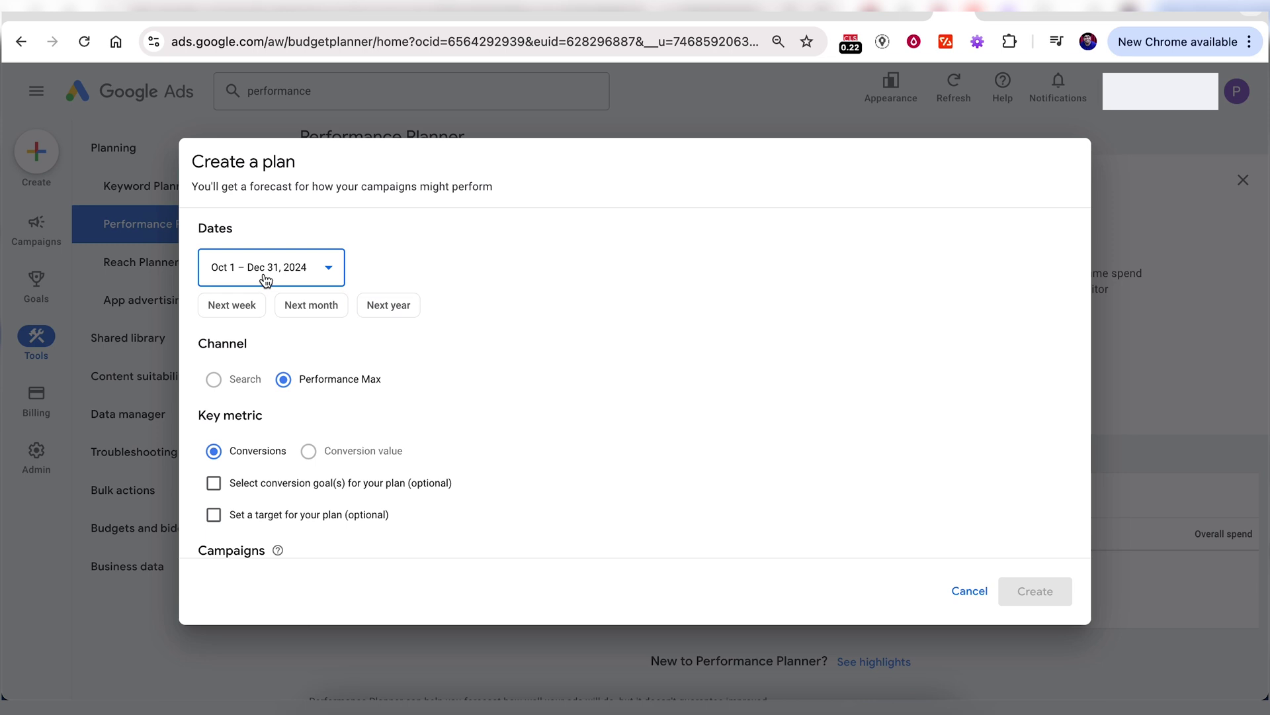
scroll(480, 344, "down", 1)
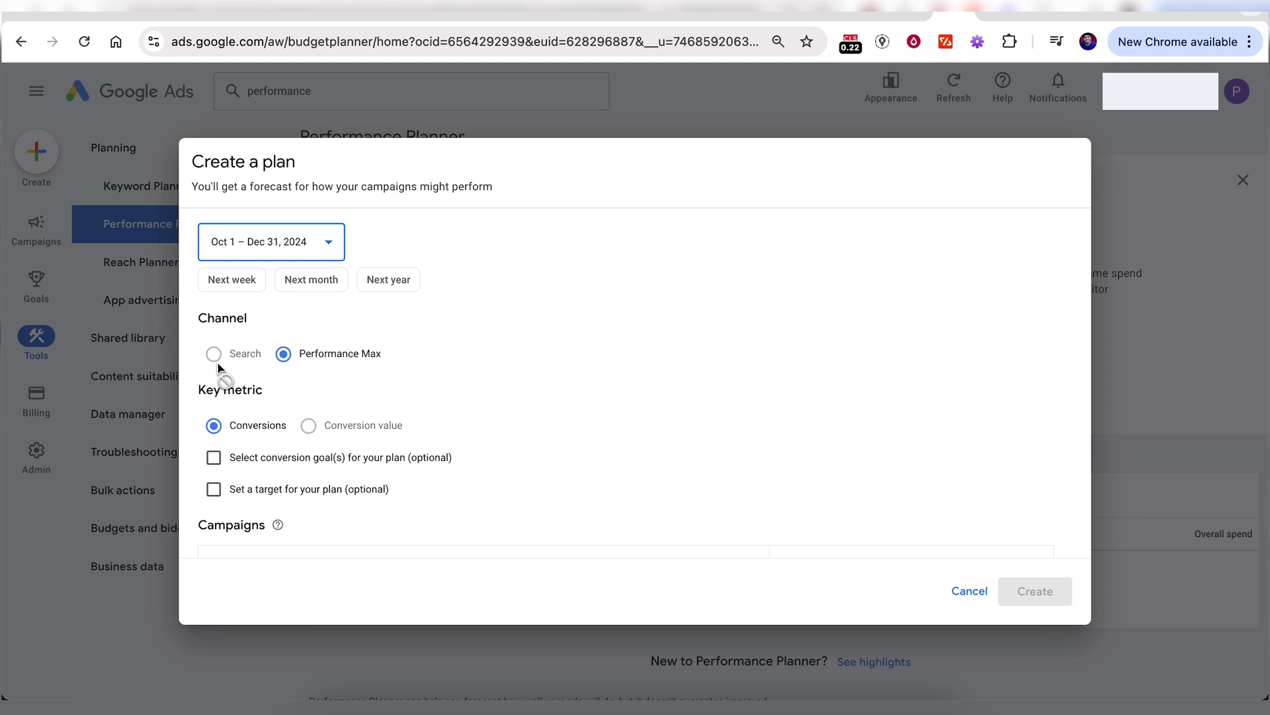
left_click(212, 356)
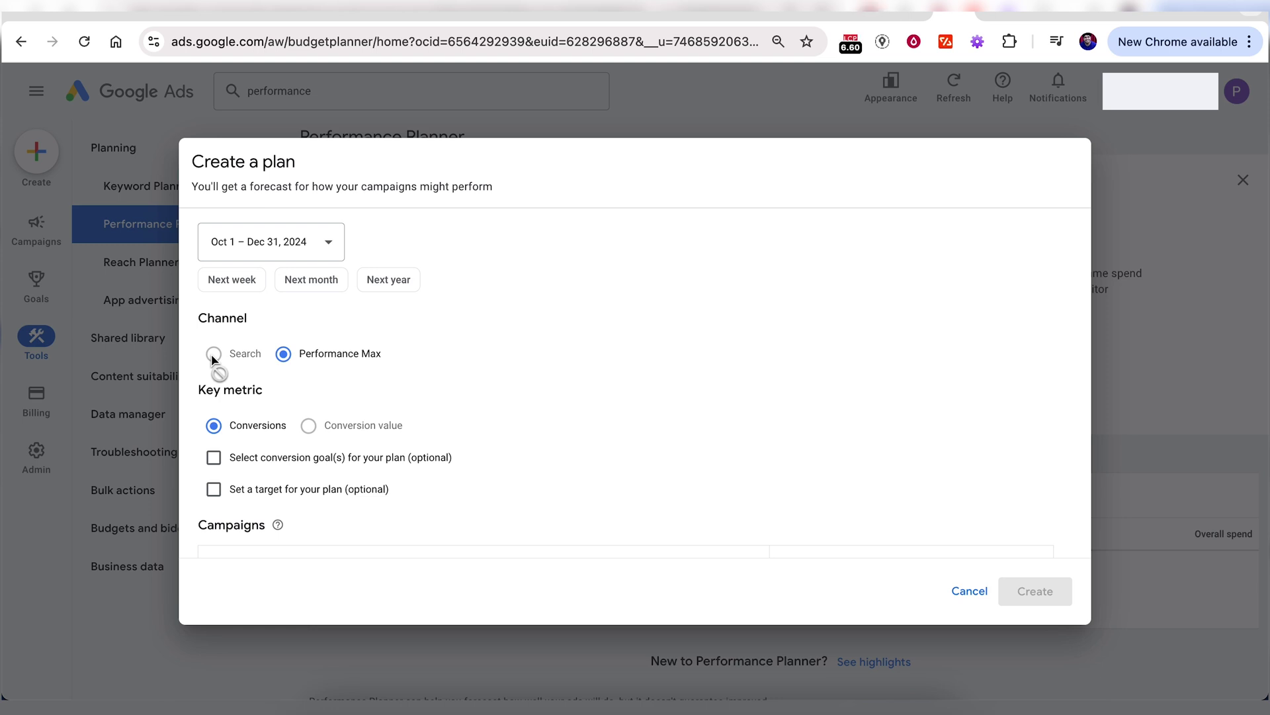
Check the channel options in the other account's new plan, try choosing Performance Max there, and return to the first account's plan.
left_click(998, 14)
left_click(328, 230)
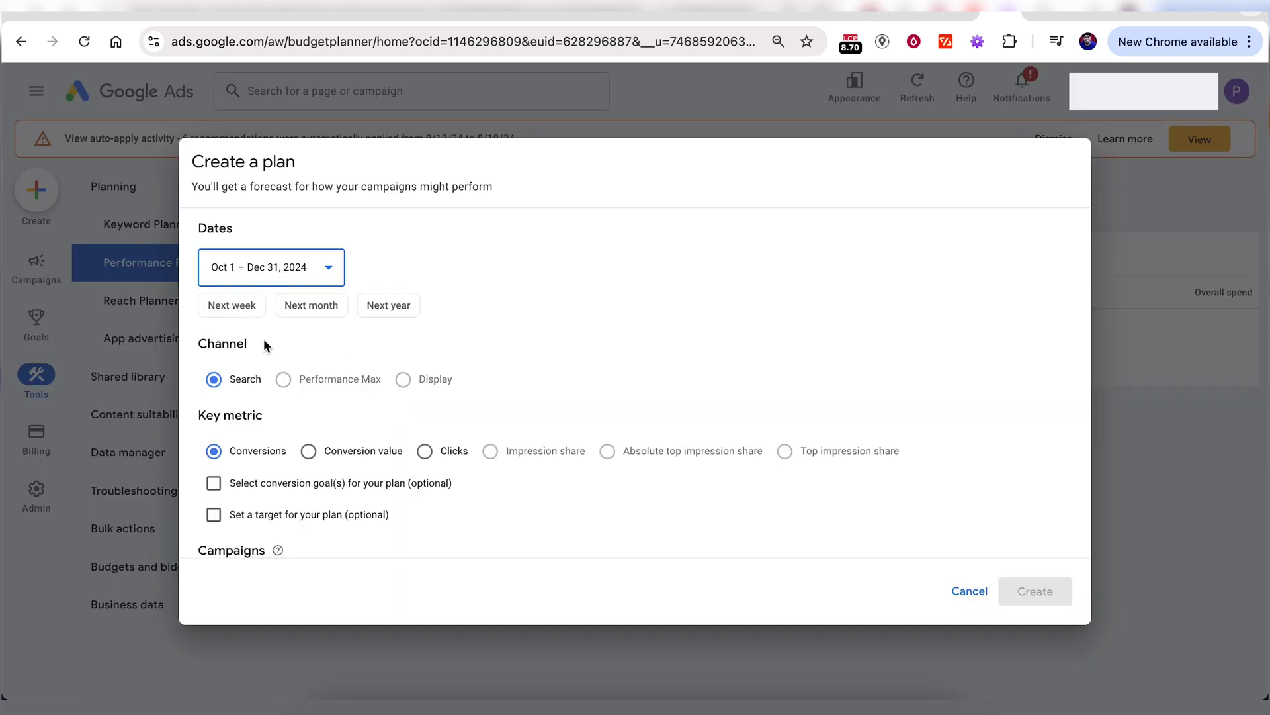
left_click(285, 379)
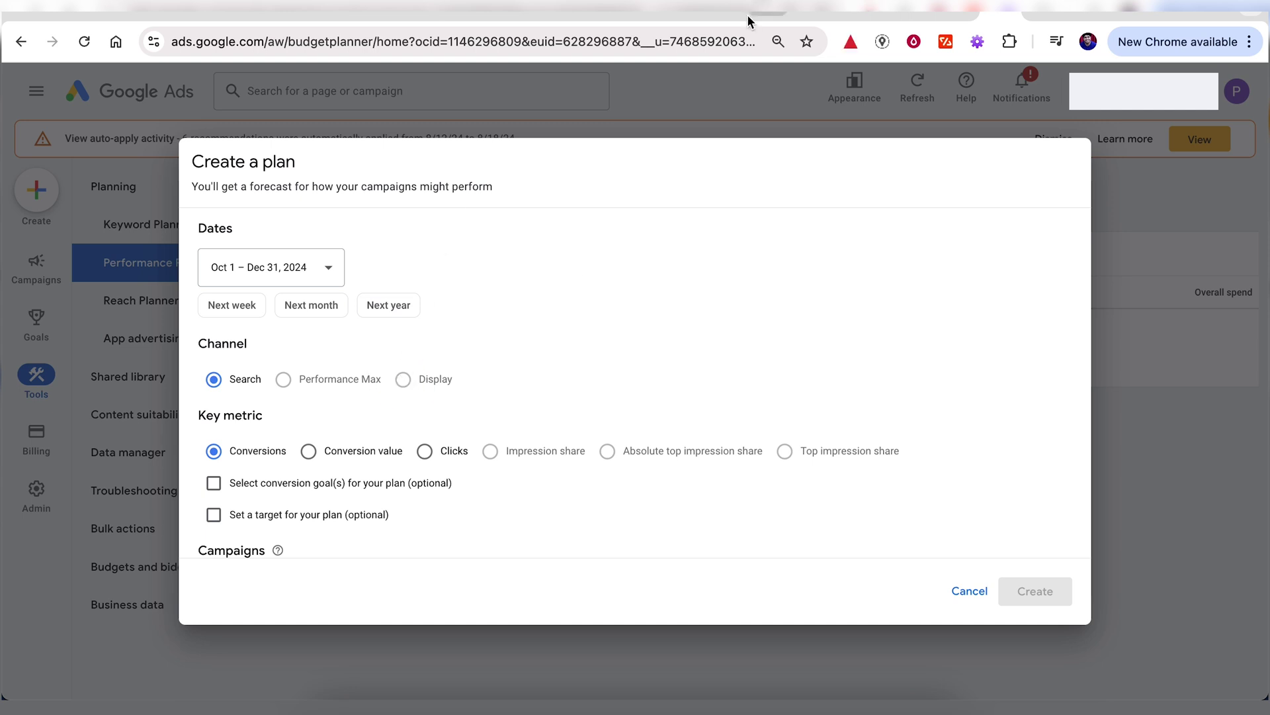
left_click(950, 13)
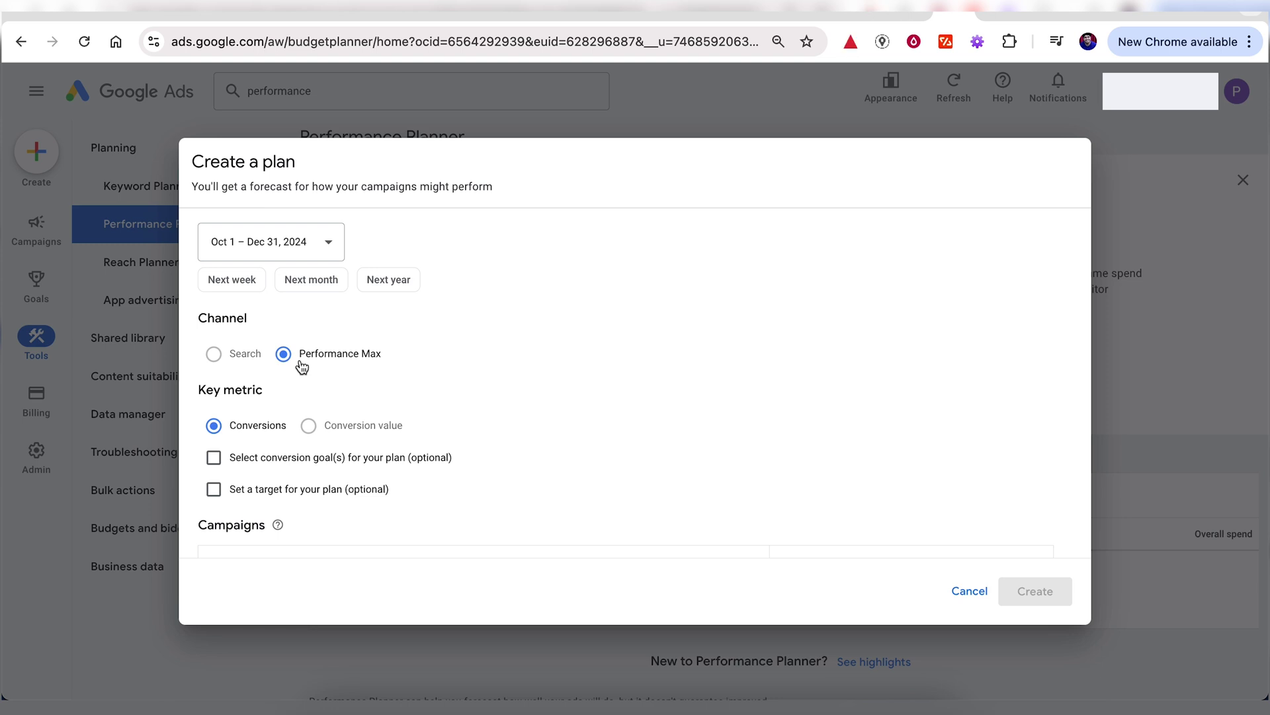
Try to change the plan's key metric to Conversion value.
scroll(241, 361, "down", 1)
scroll(300, 377, "down", 1)
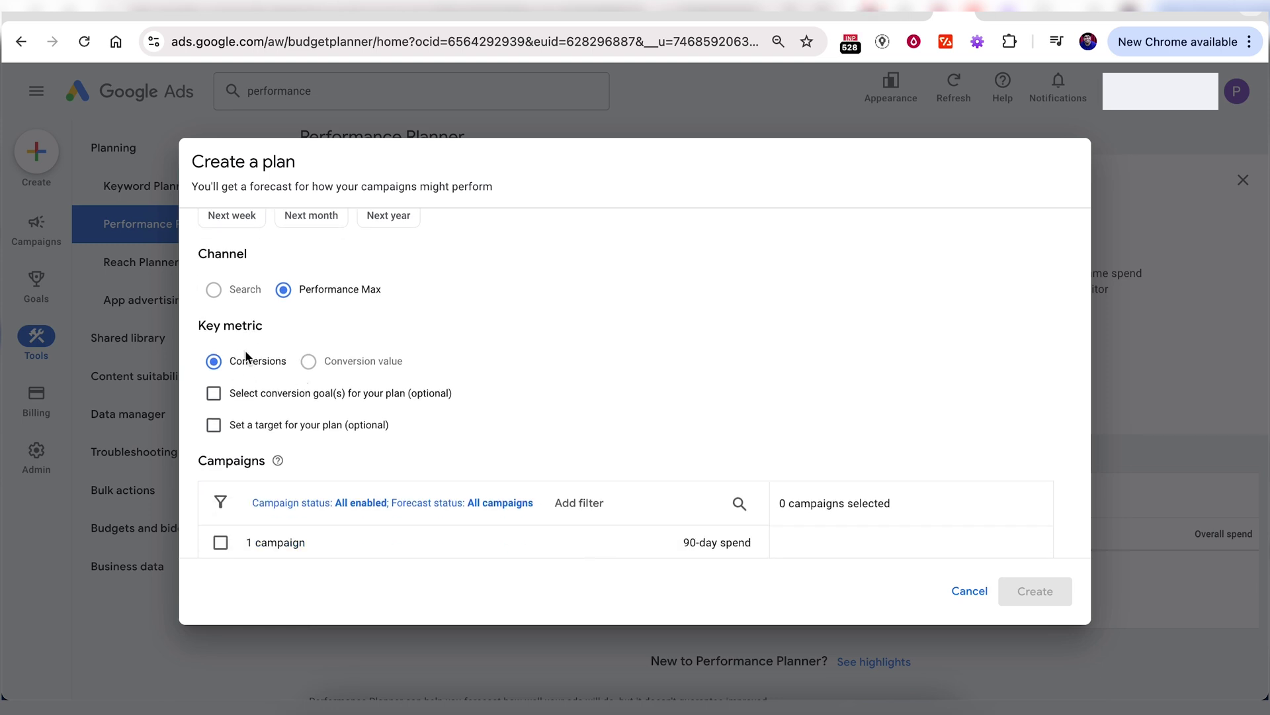
left_click(312, 365)
scroll(233, 368, "down", 1)
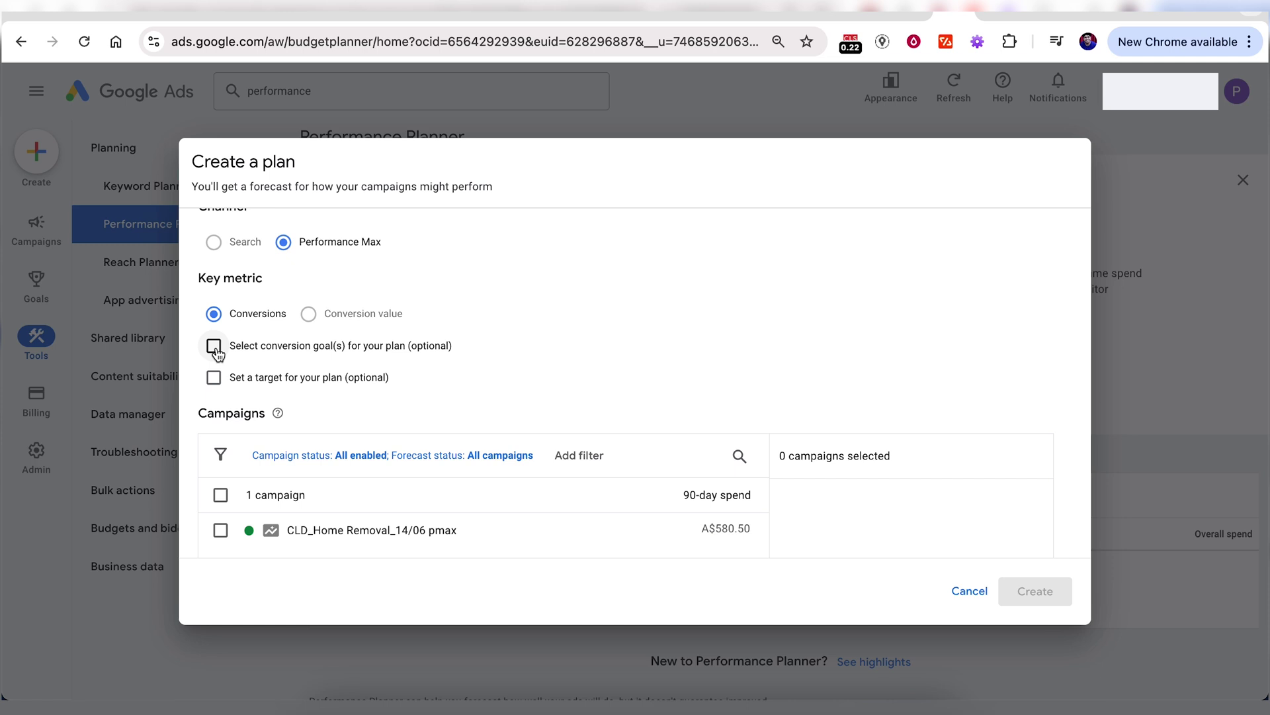
Apply the Submit lead forms conversion goal to the plan and turn the conversion goal selection off again.
left_click(214, 348)
left_click(264, 392)
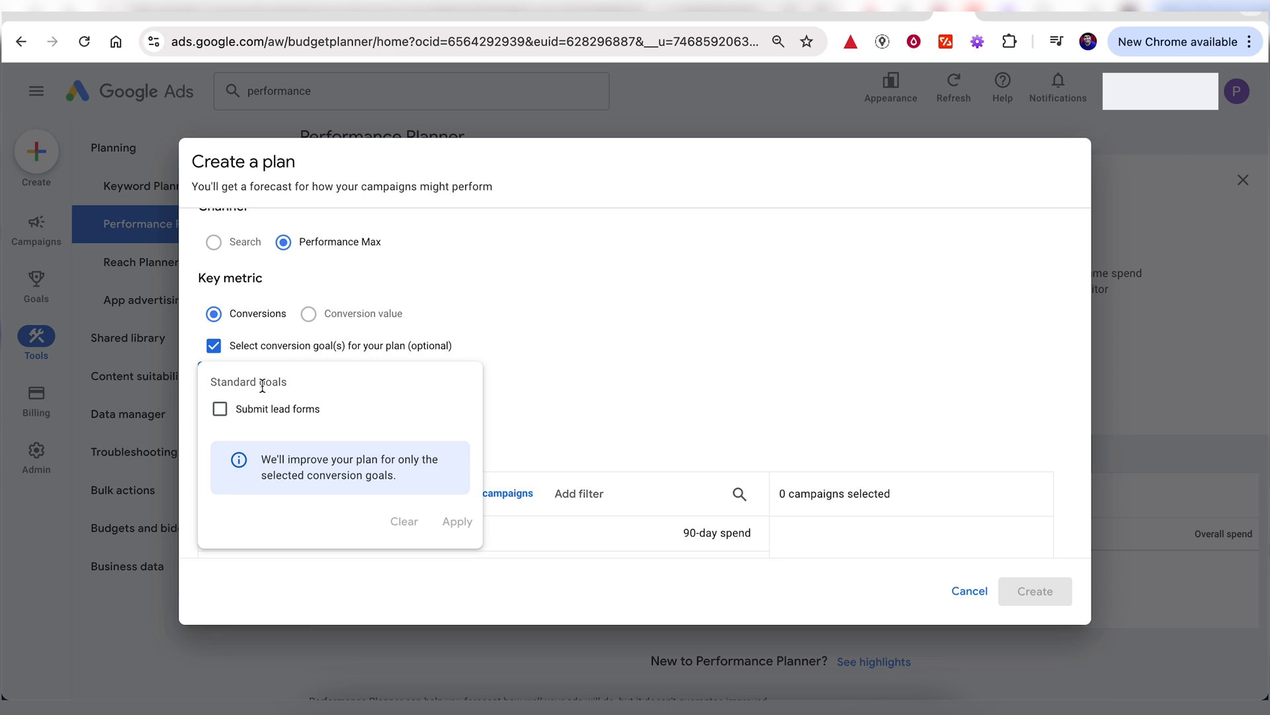
left_click(220, 410)
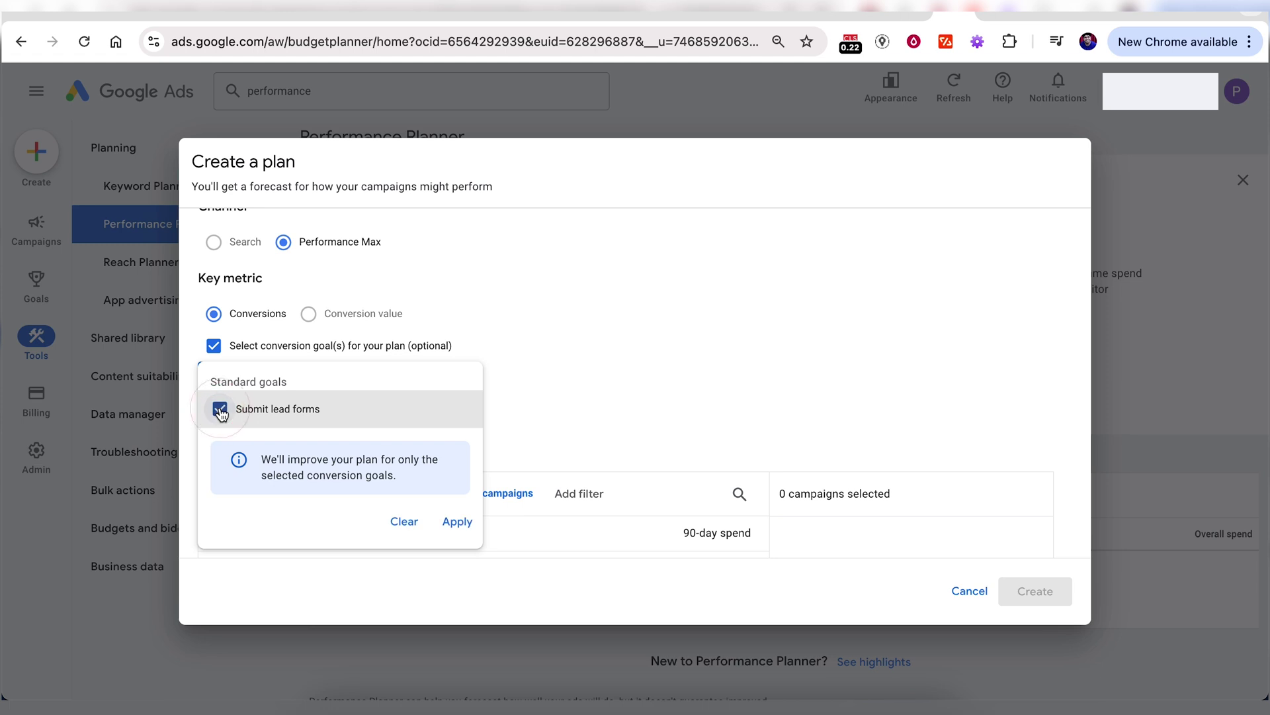
left_click(456, 521)
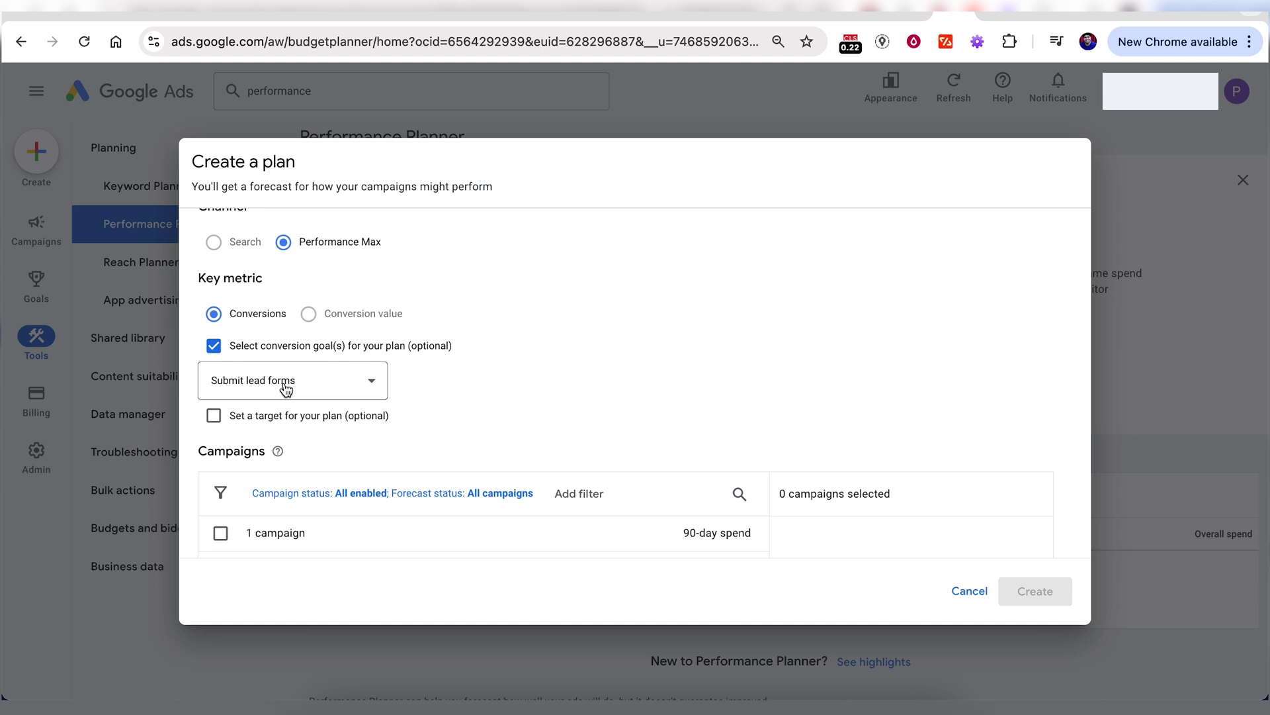
left_click(215, 346)
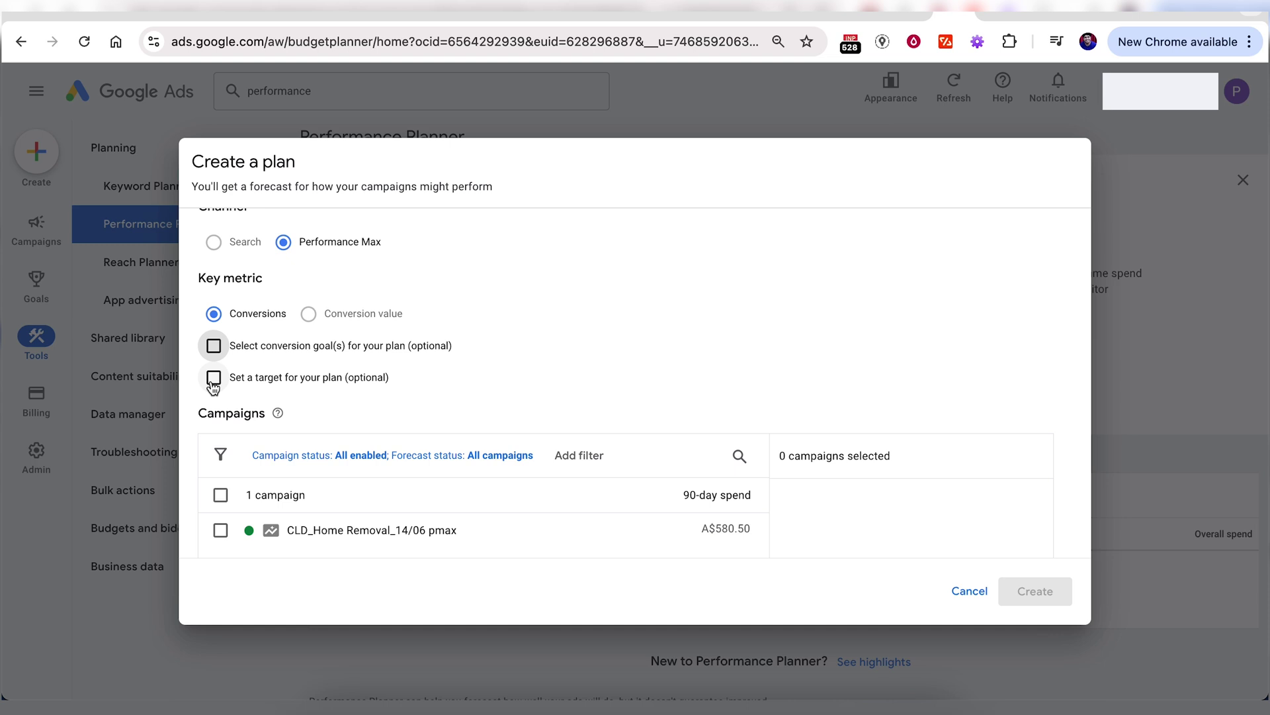
Enable a target for the plan and choose Conversions as the target type.
left_click(213, 379)
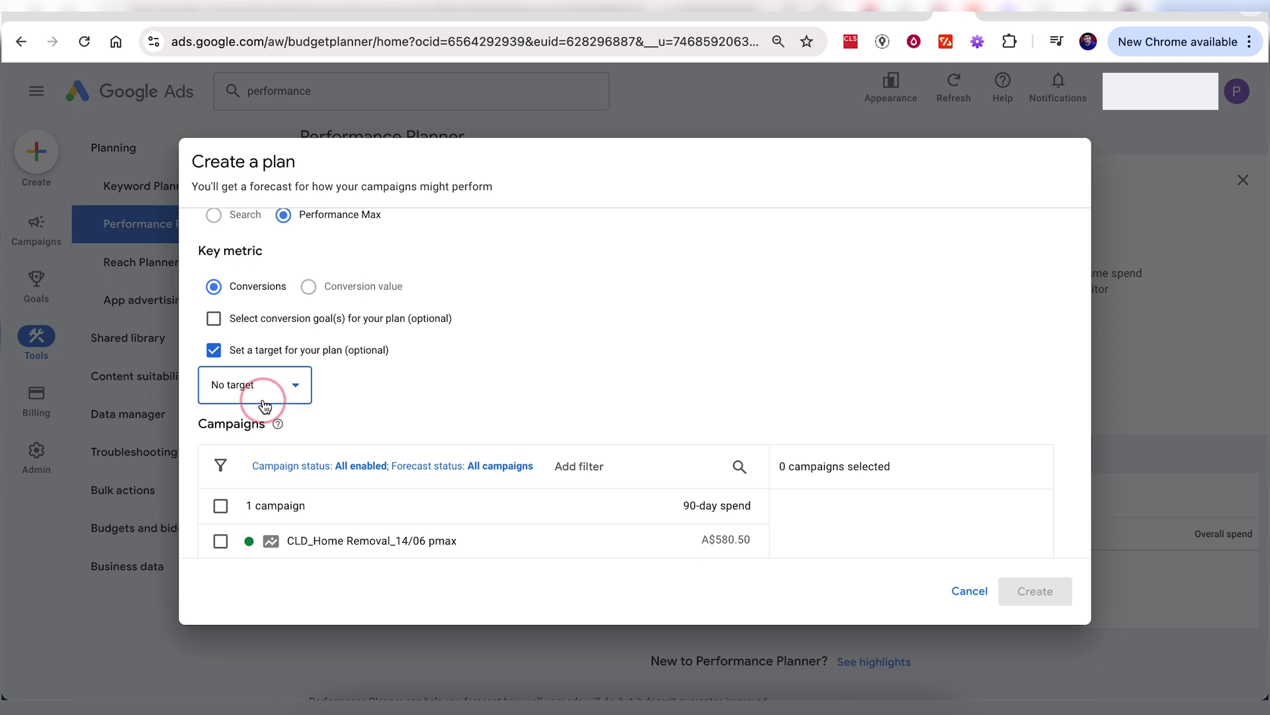
left_click(263, 402)
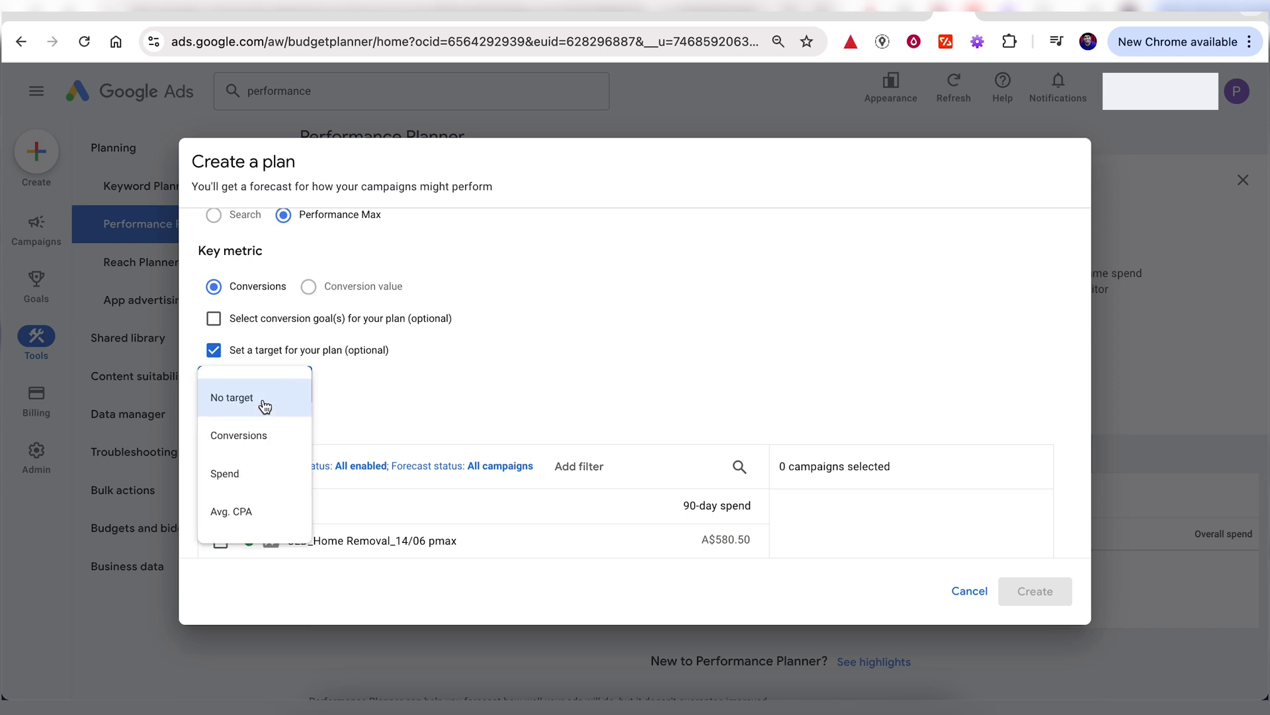
left_click(419, 386)
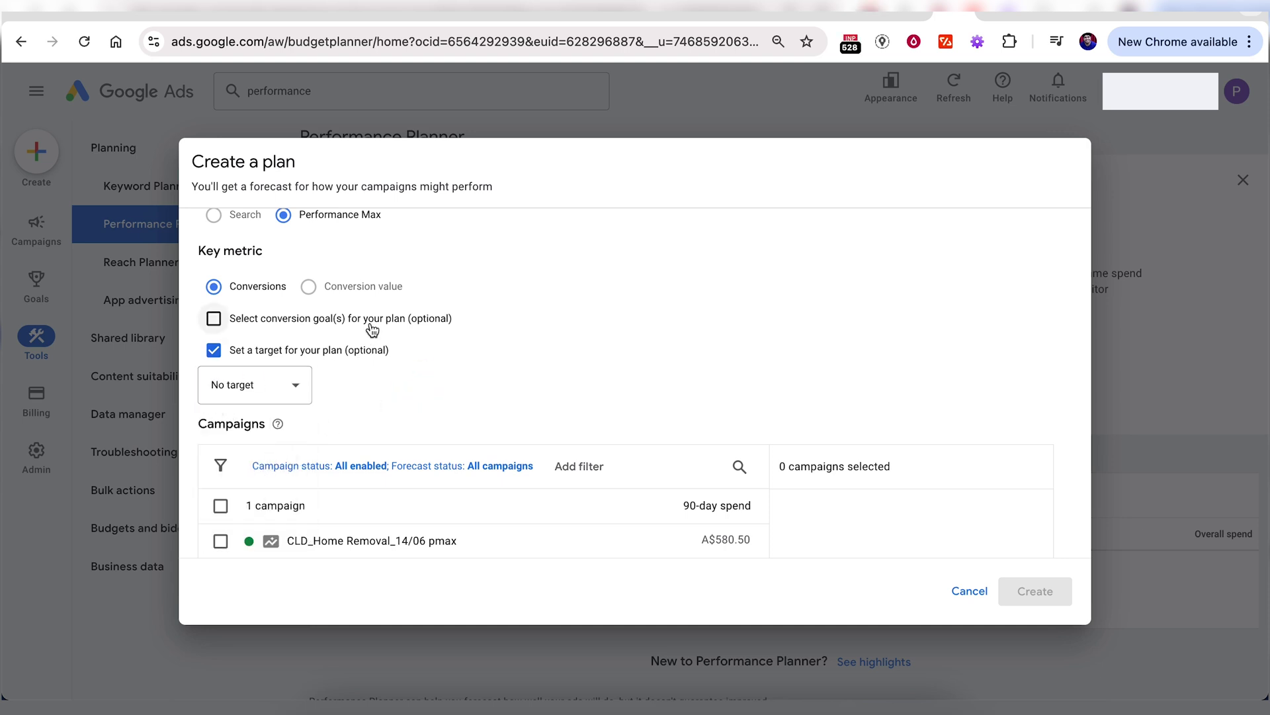
left_click(262, 354)
left_click(260, 357)
left_click(260, 386)
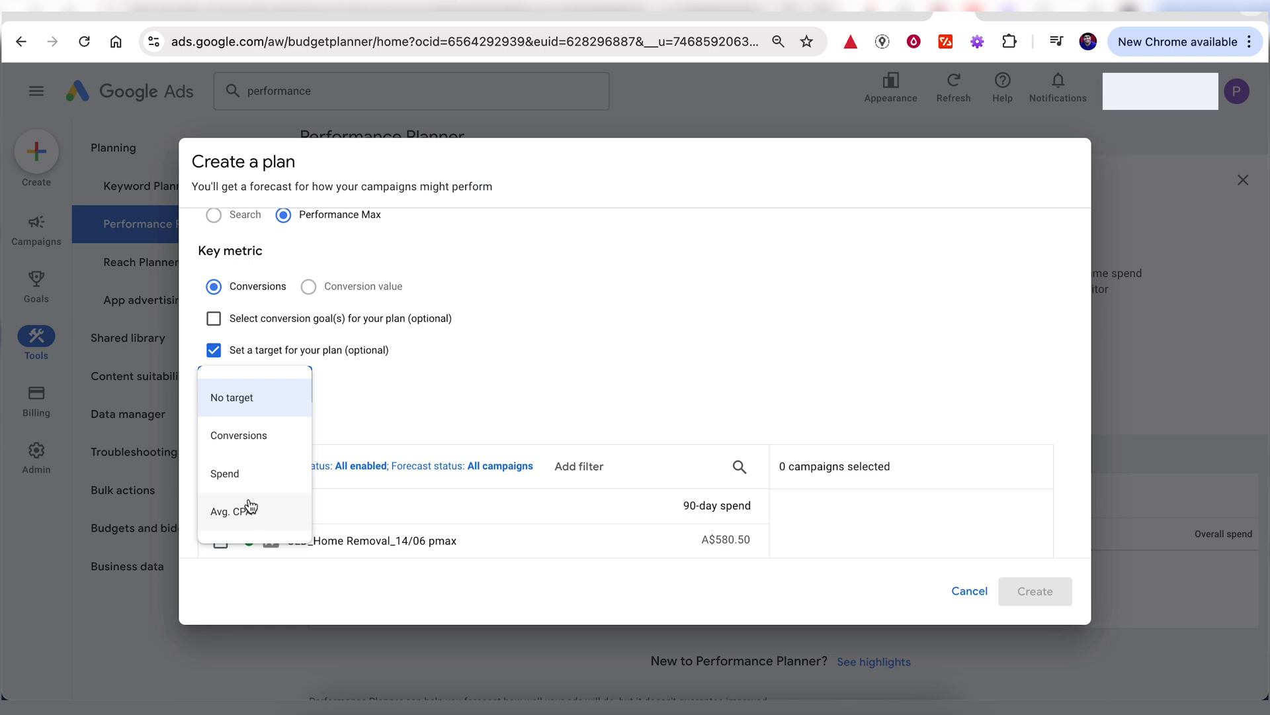
left_click(229, 438)
left_click(371, 386)
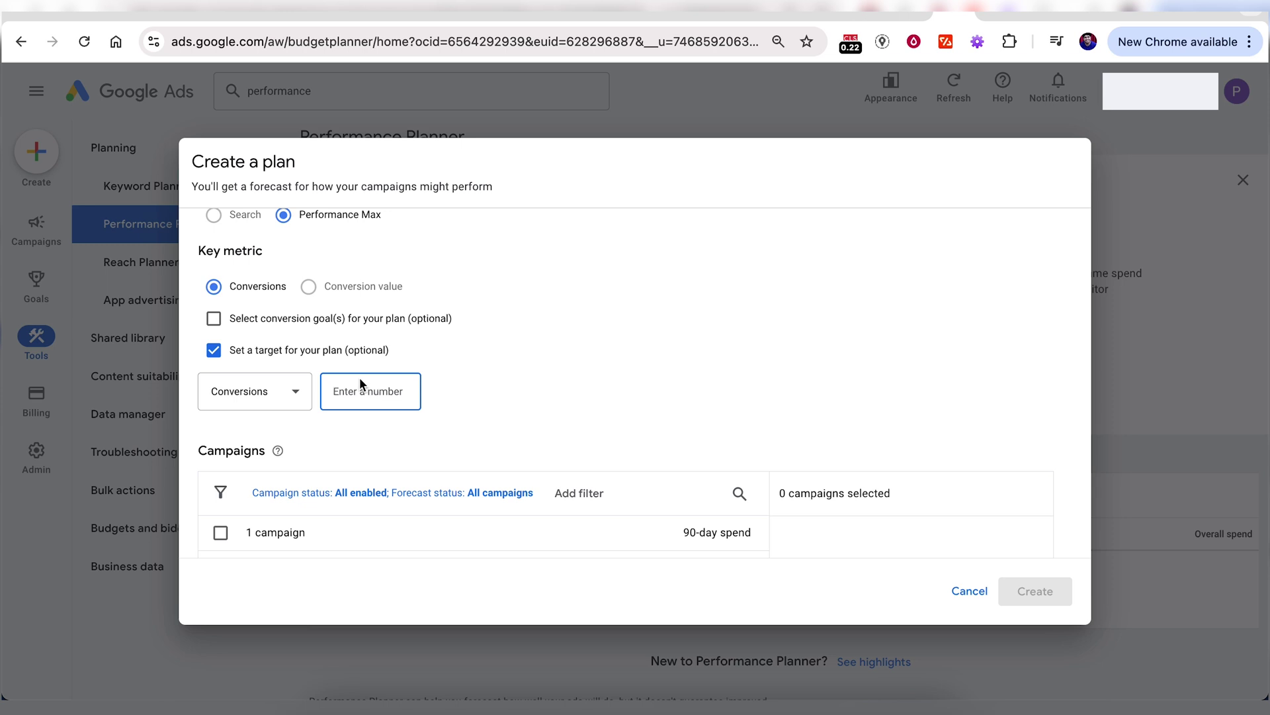
Switch the plan's target type to Spend and back to Conversions.
left_click(244, 405)
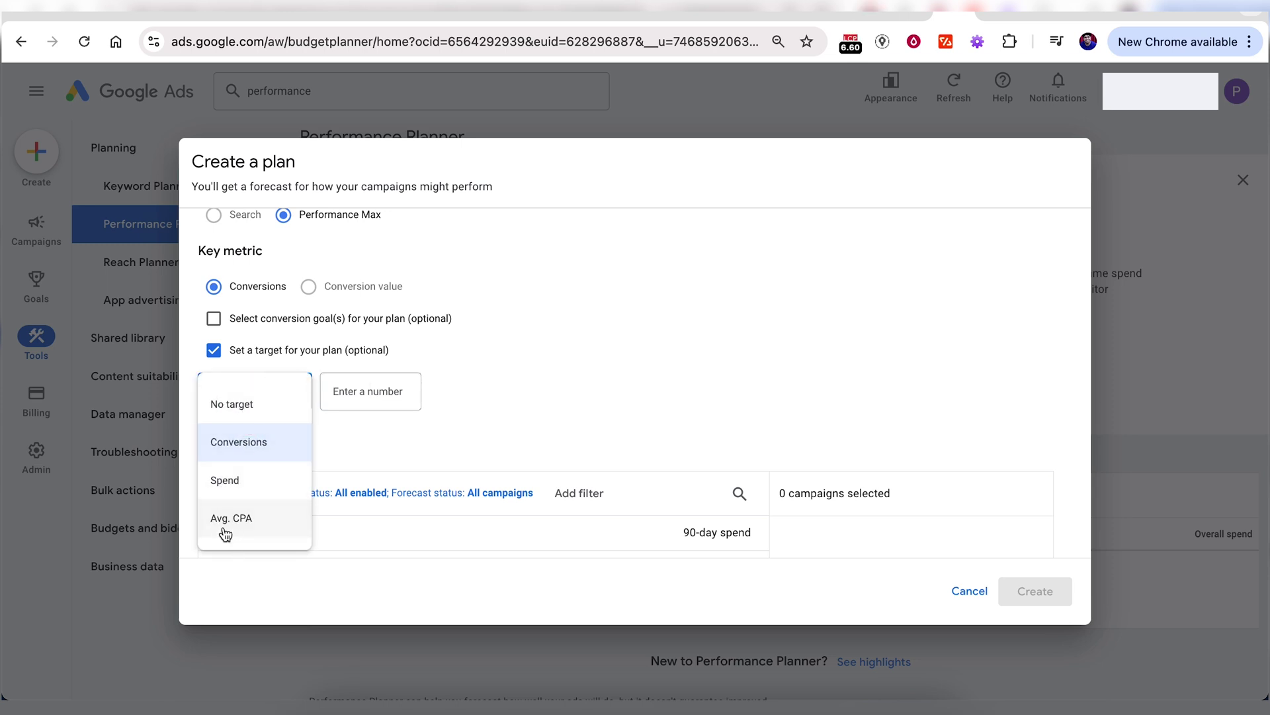
left_click(229, 480)
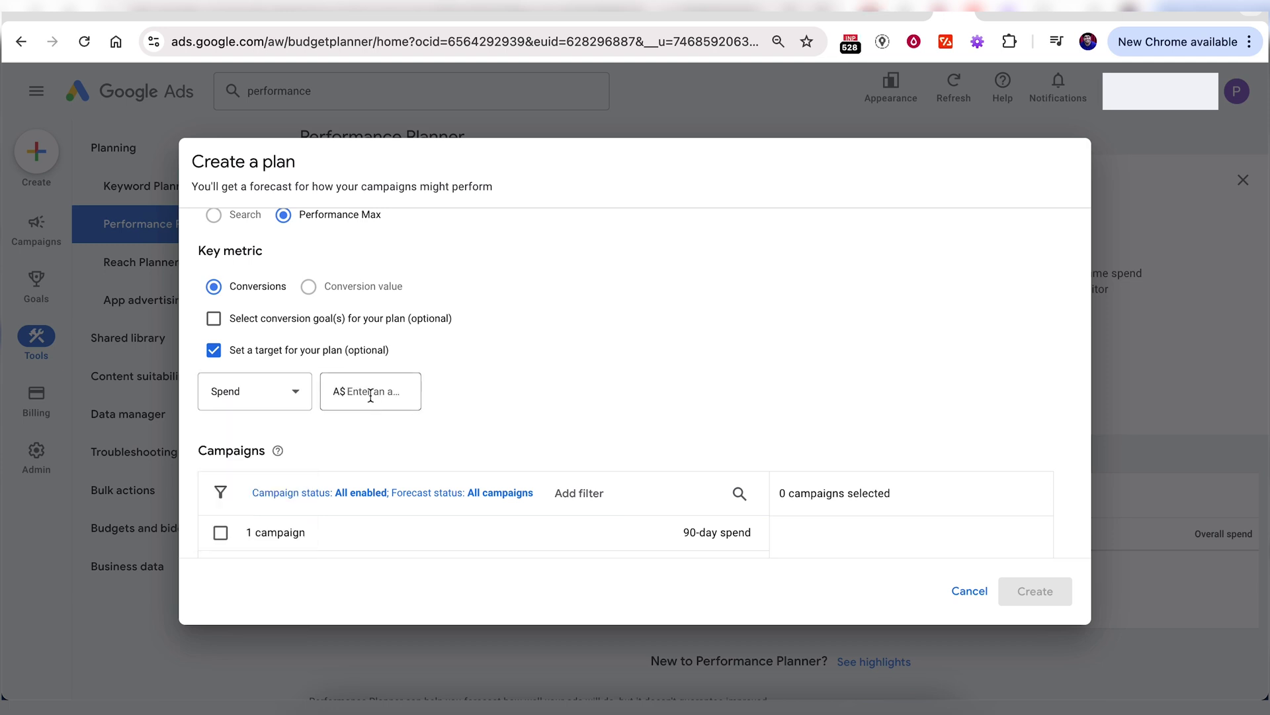
left_click(370, 395)
left_click(245, 400)
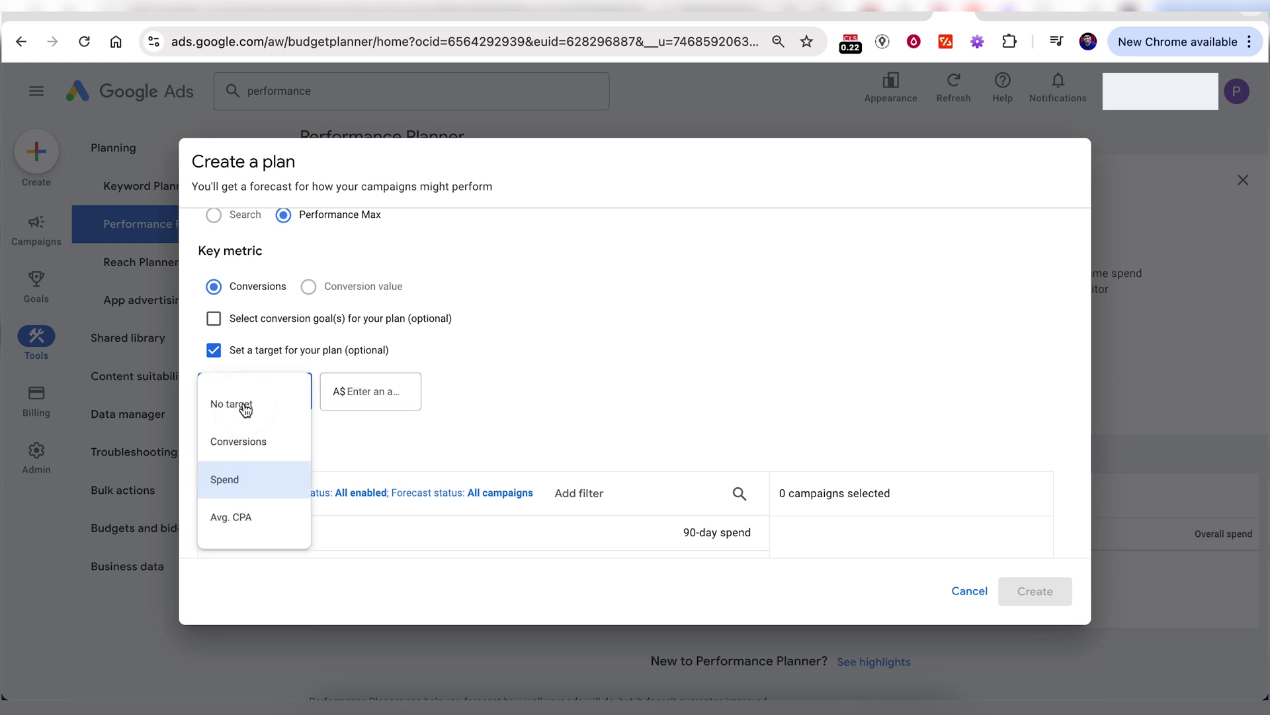
left_click(262, 456)
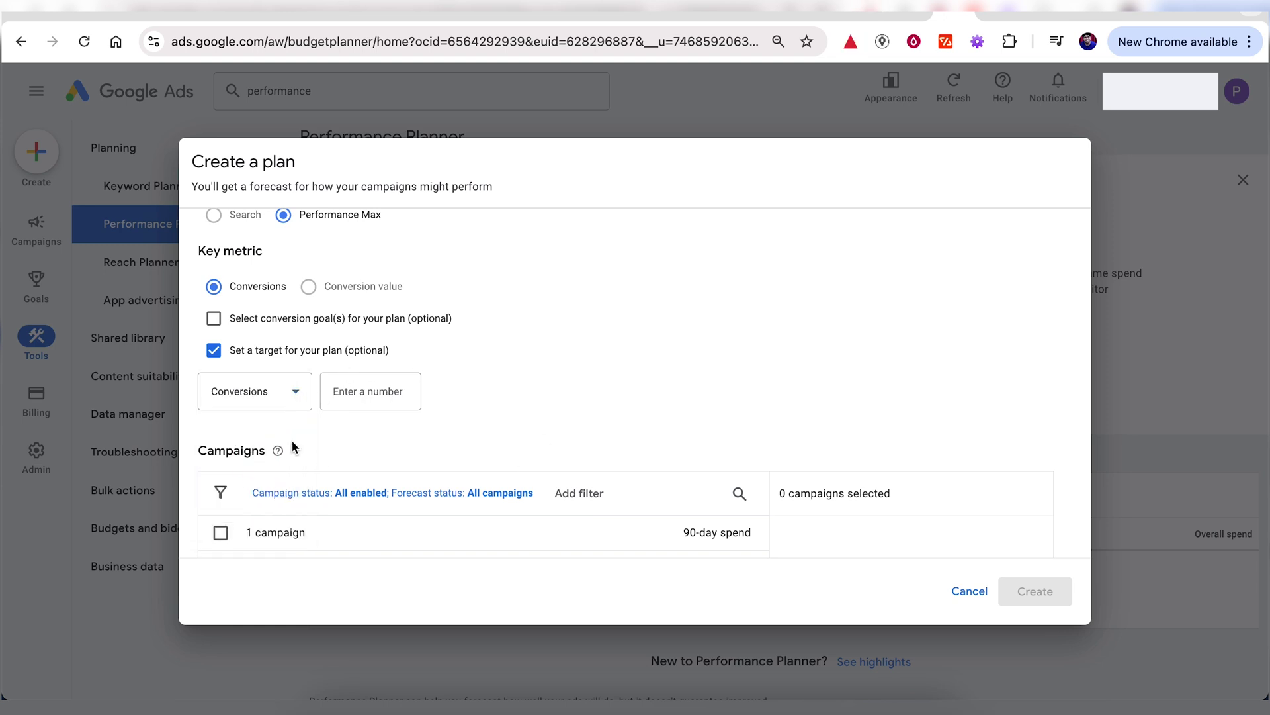
Set the plan's conversions target to 200.
left_click(372, 391)
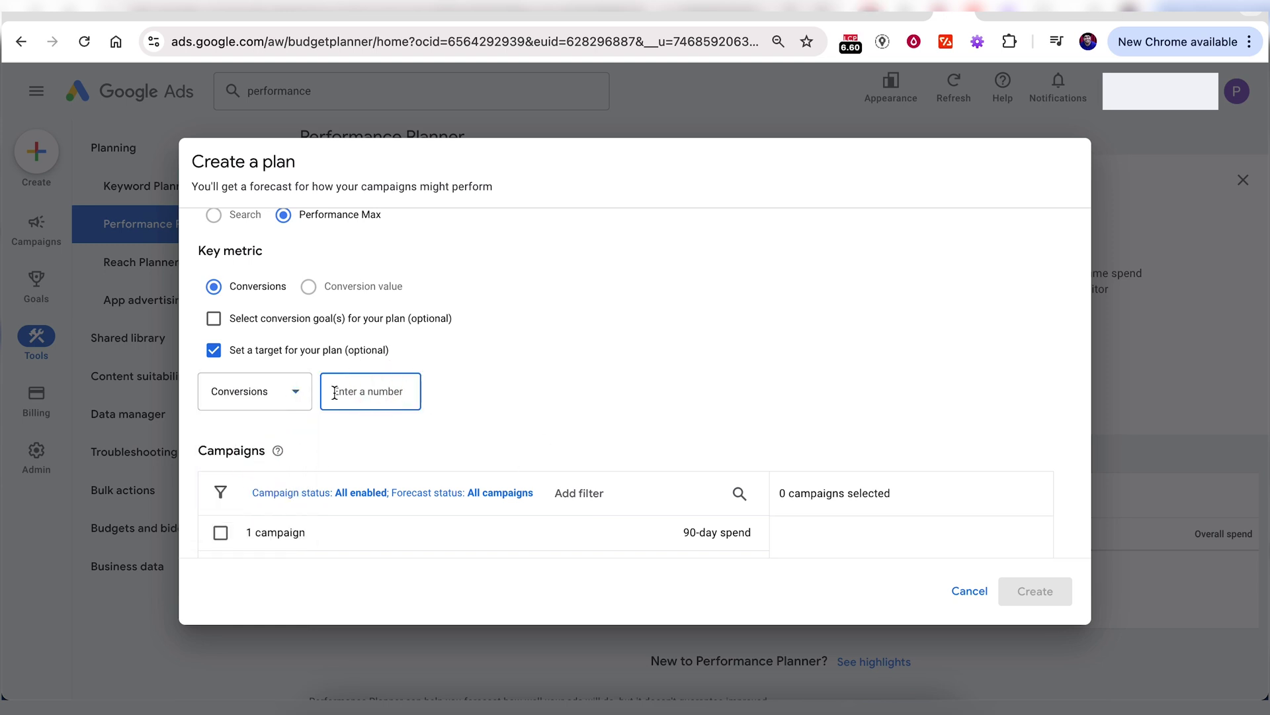
left_click(255, 394)
left_click(359, 383)
type("200")
scroll(490, 372, "up", 2)
scroll(490, 372, "up", 2)
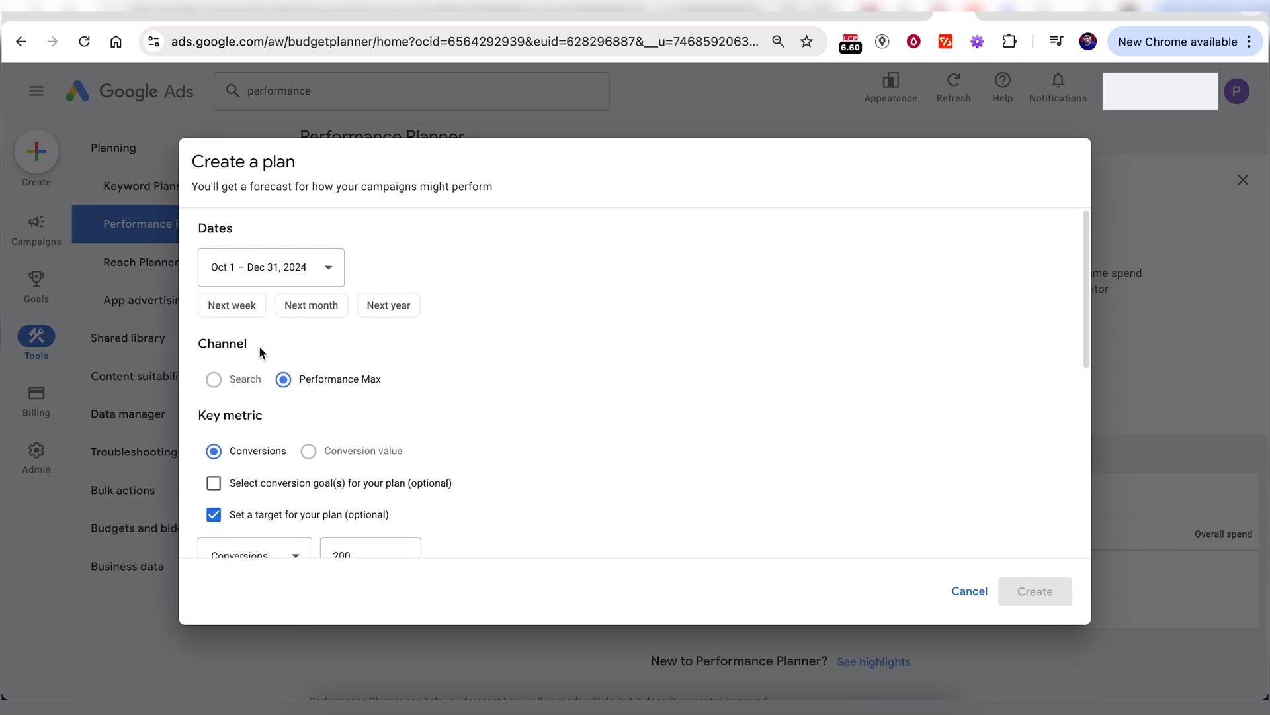
Include the CLD_Home Removal_14/06 pmax campaign in the plan and create it.
scroll(560, 339, "down", 5)
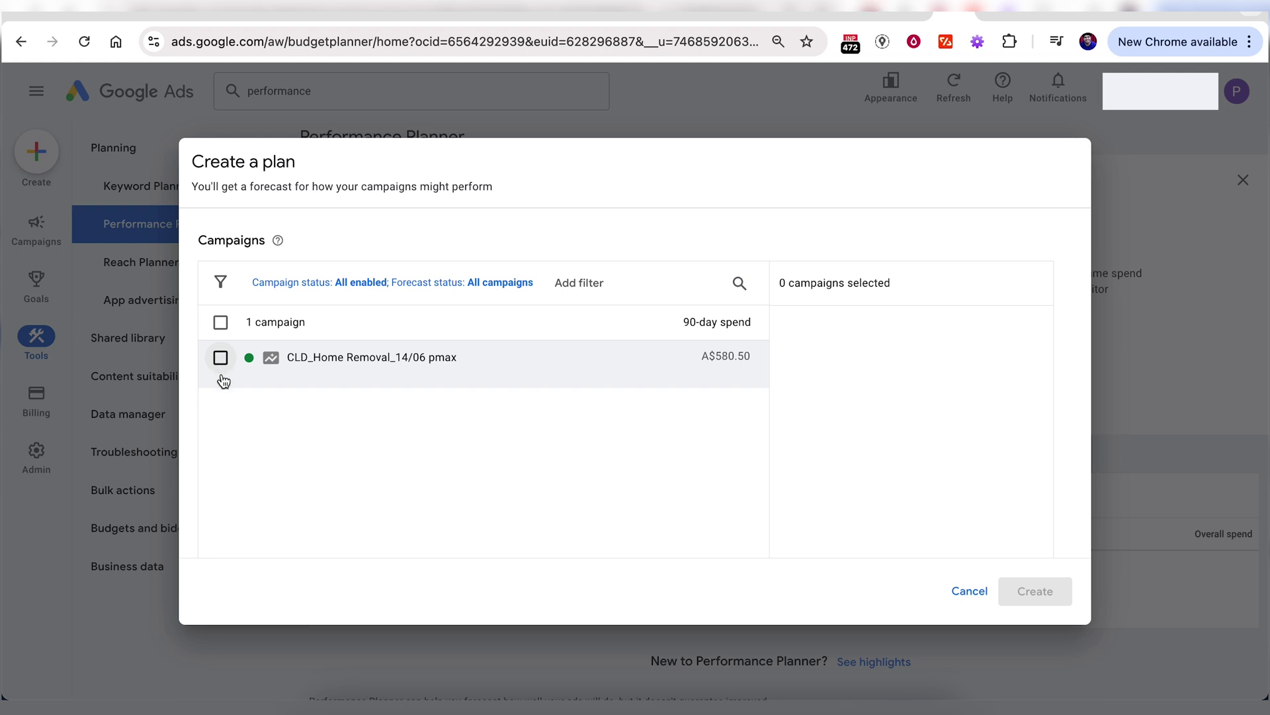
left_click(221, 324)
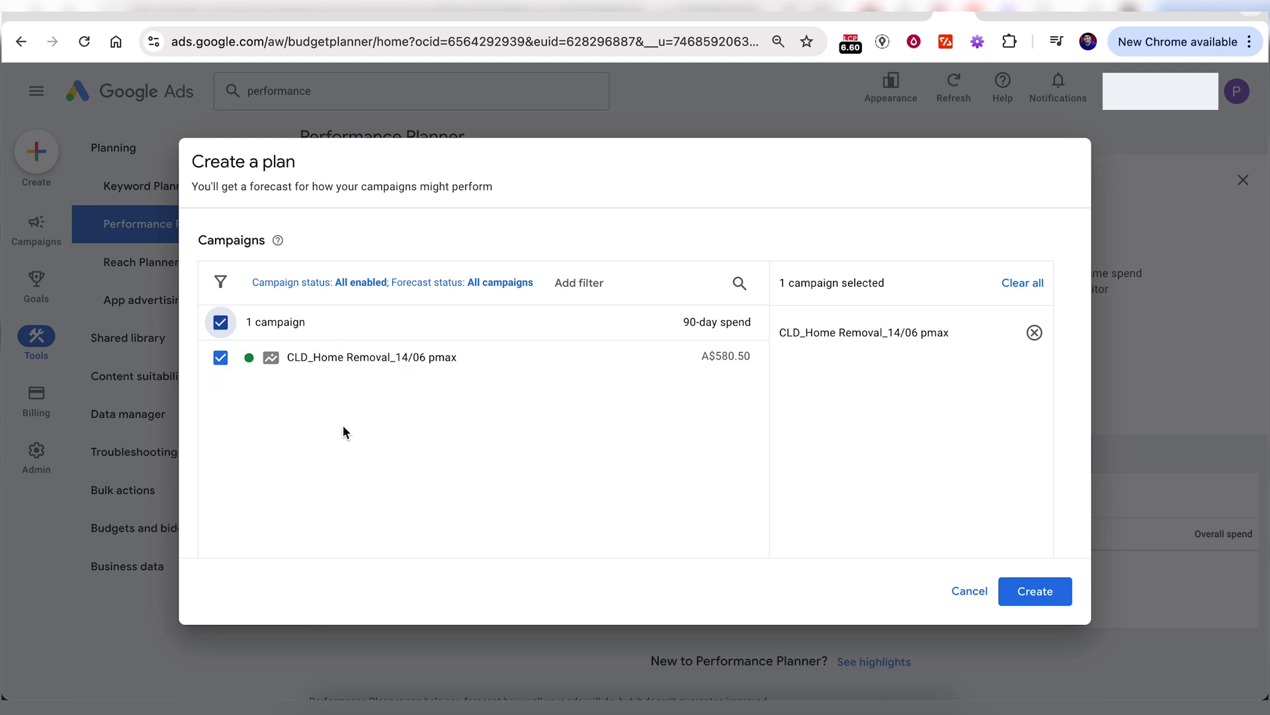
scroll(343, 425, "up", 3)
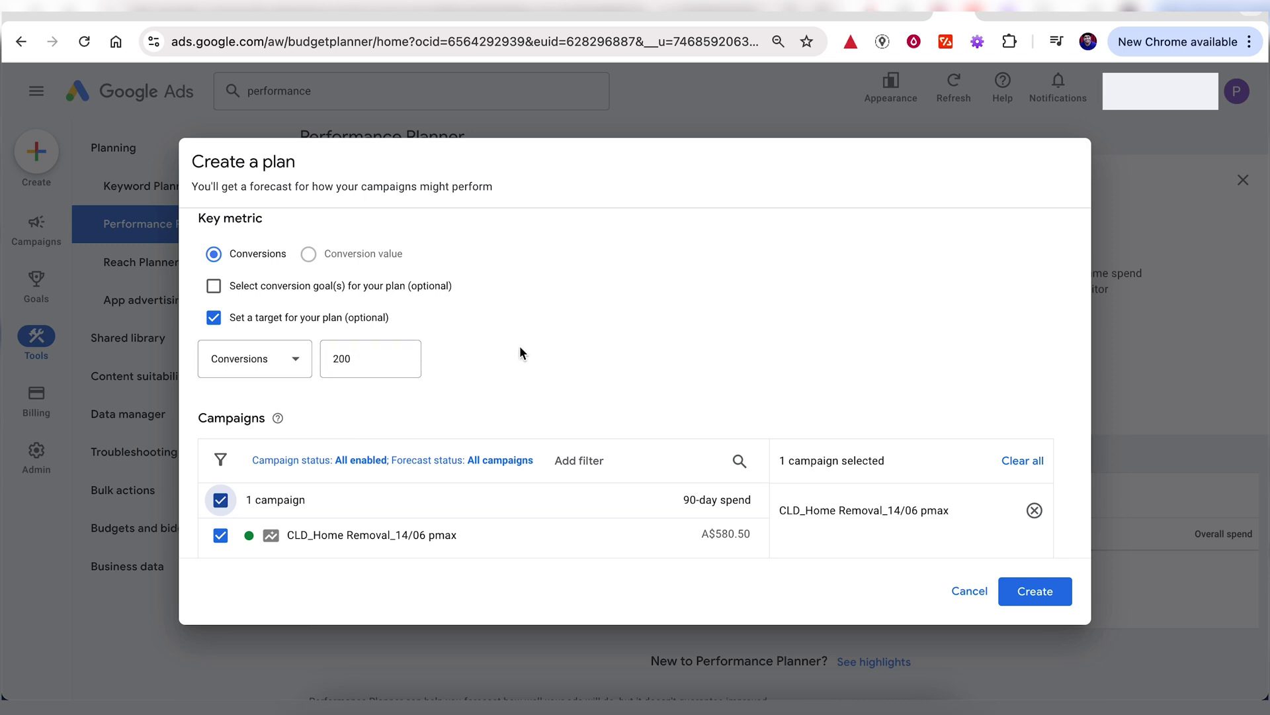
scroll(519, 344, "down", 3)
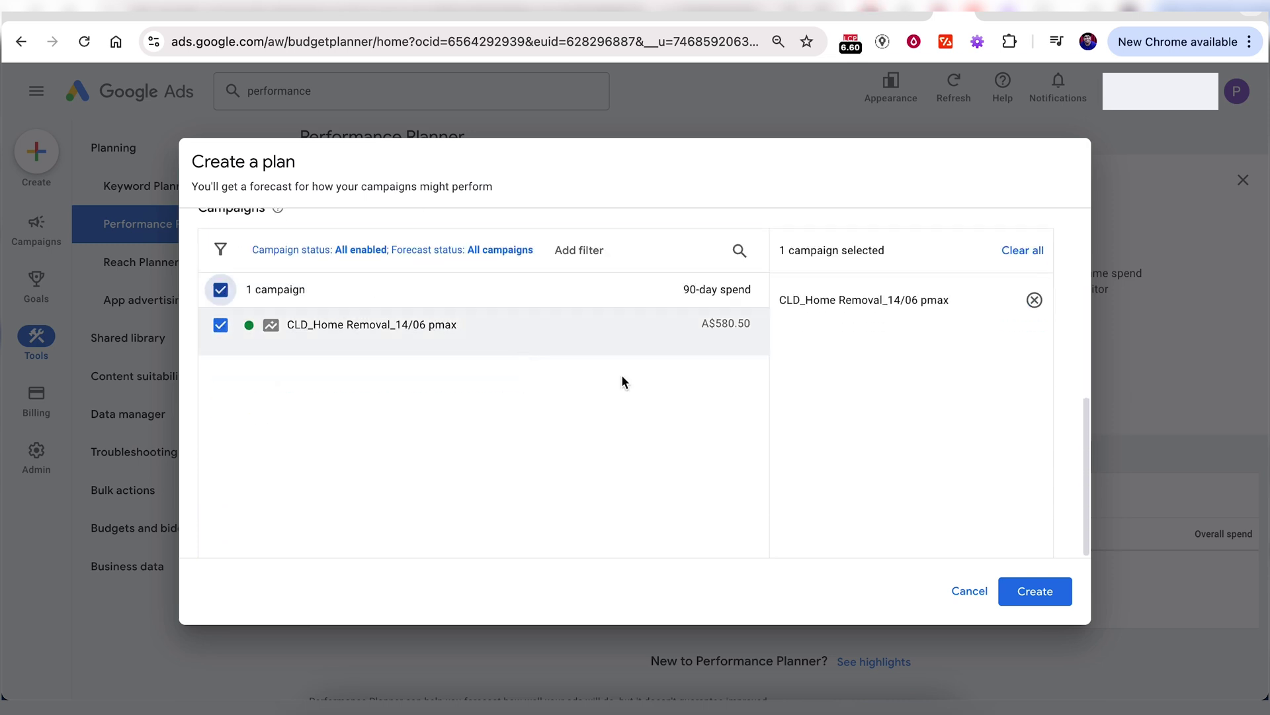
left_click(1021, 595)
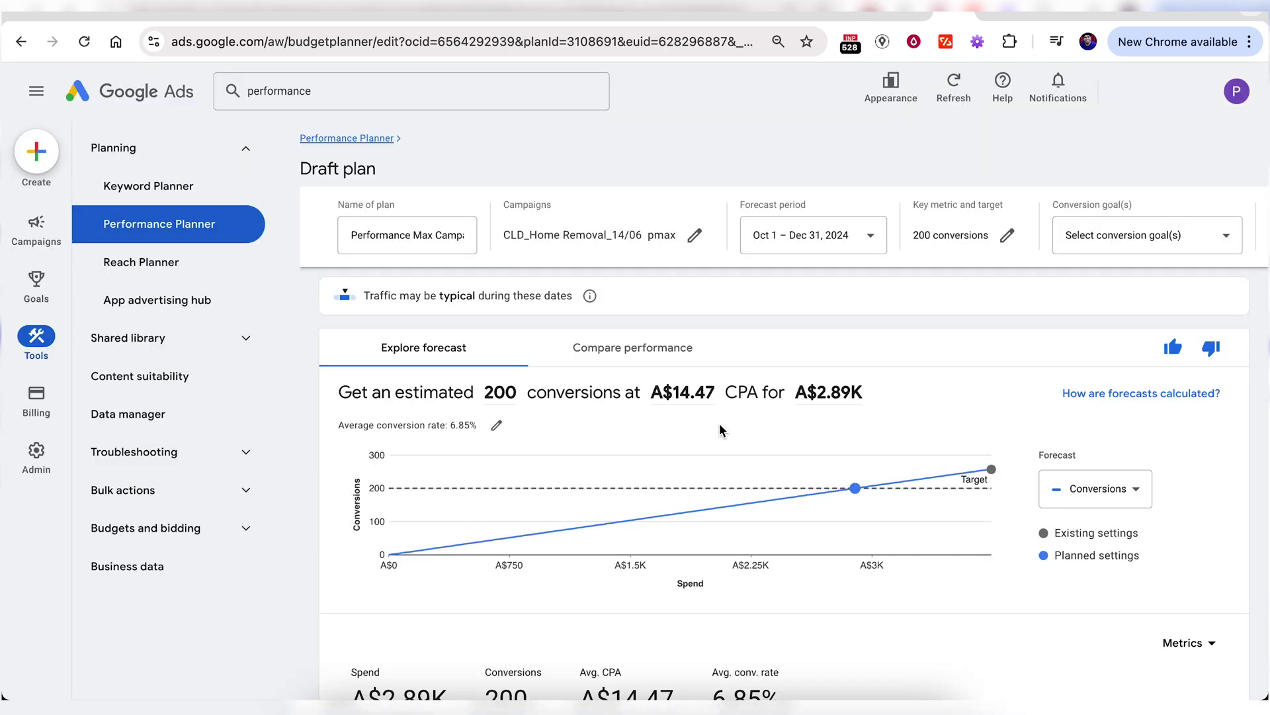
scroll(394, 402, "down", 1)
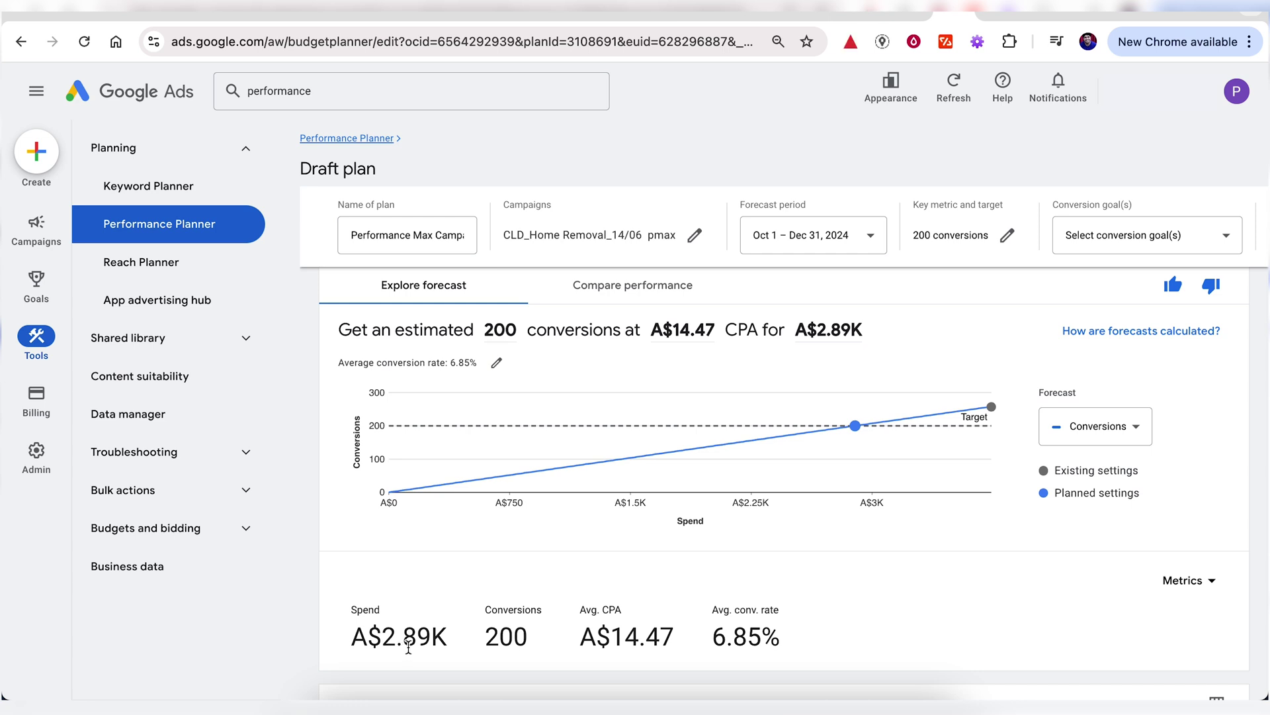
Set the draft plan's conversions target to 400 and apply it to the forecast.
scroll(390, 594, "down", 2)
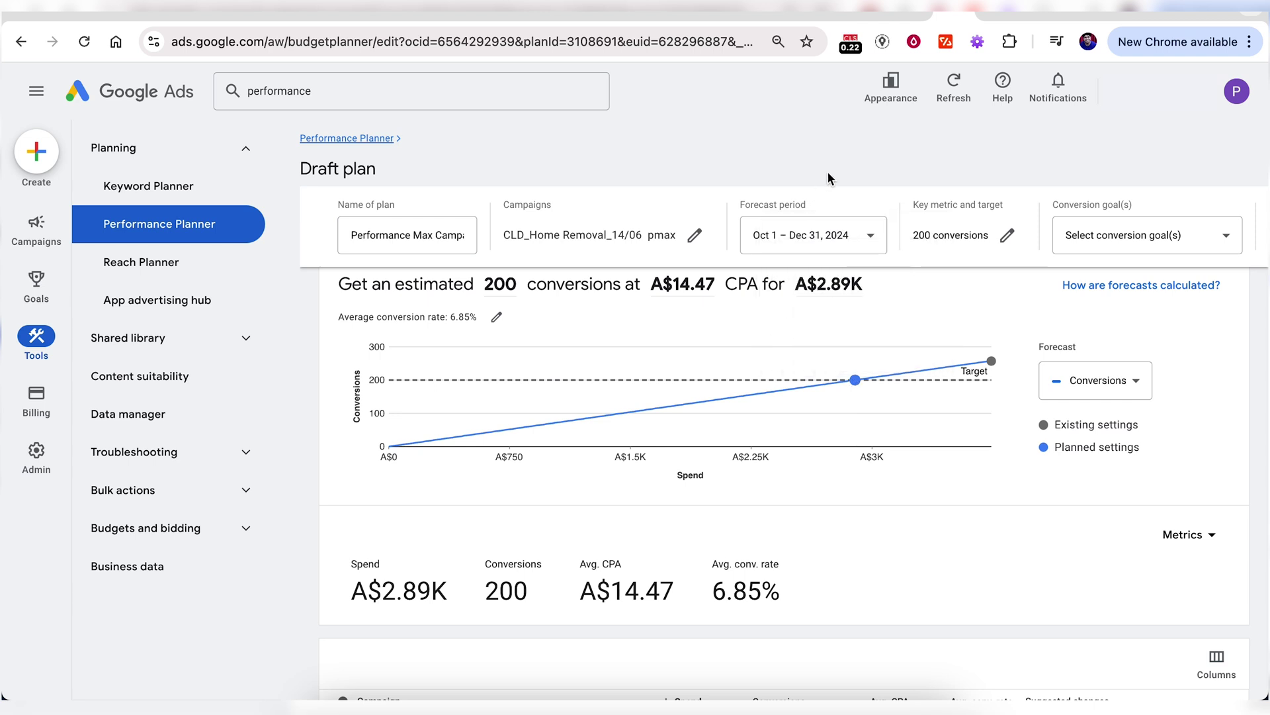
left_click(1005, 240)
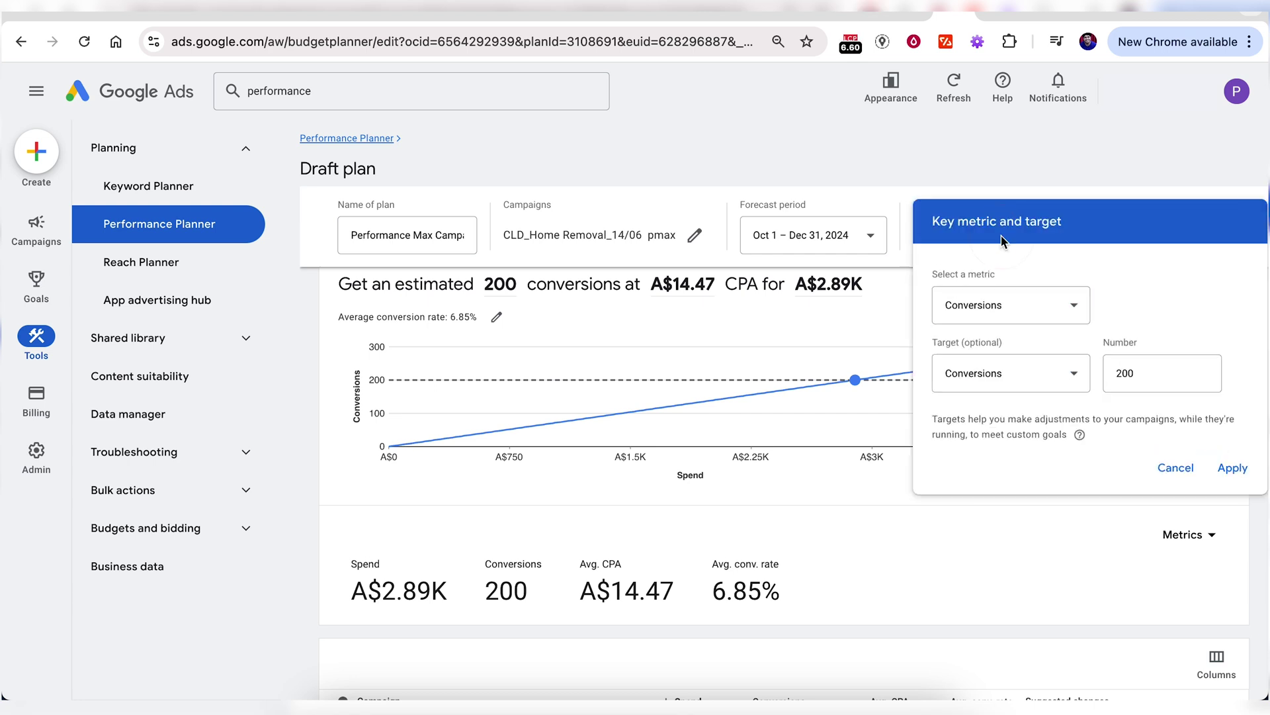
left_click(1121, 375)
type("400")
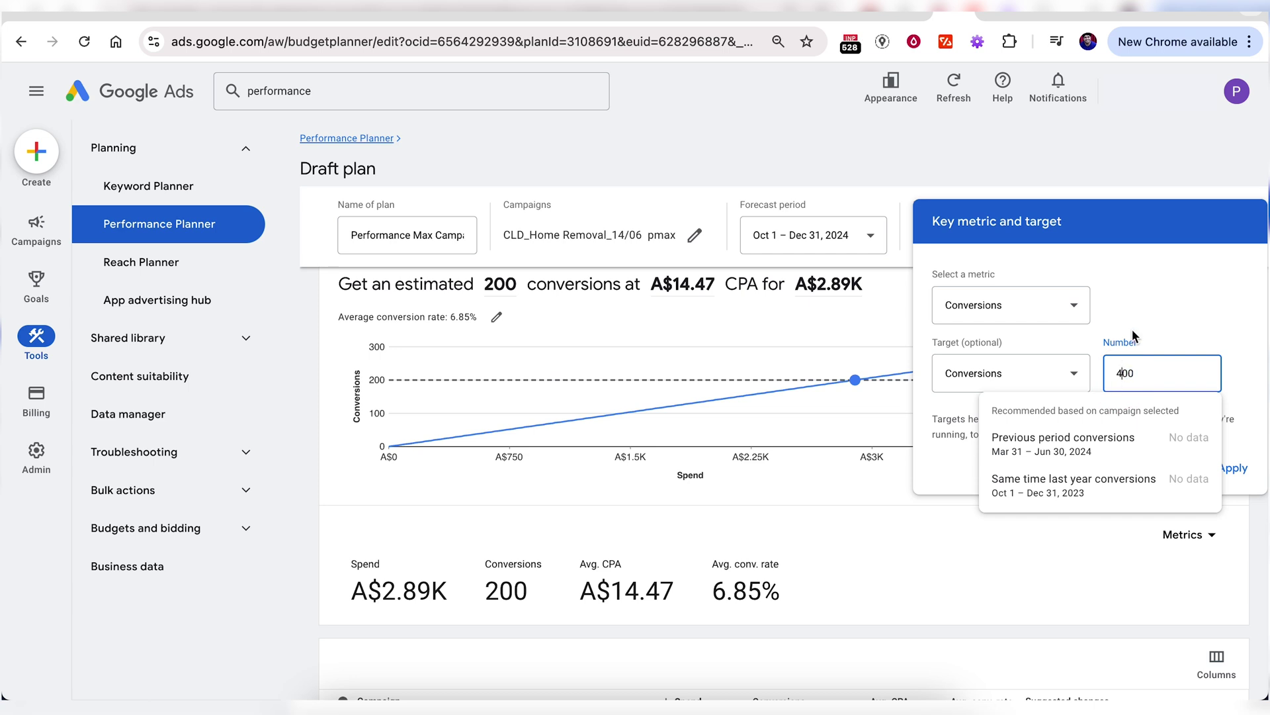
left_click(1133, 329)
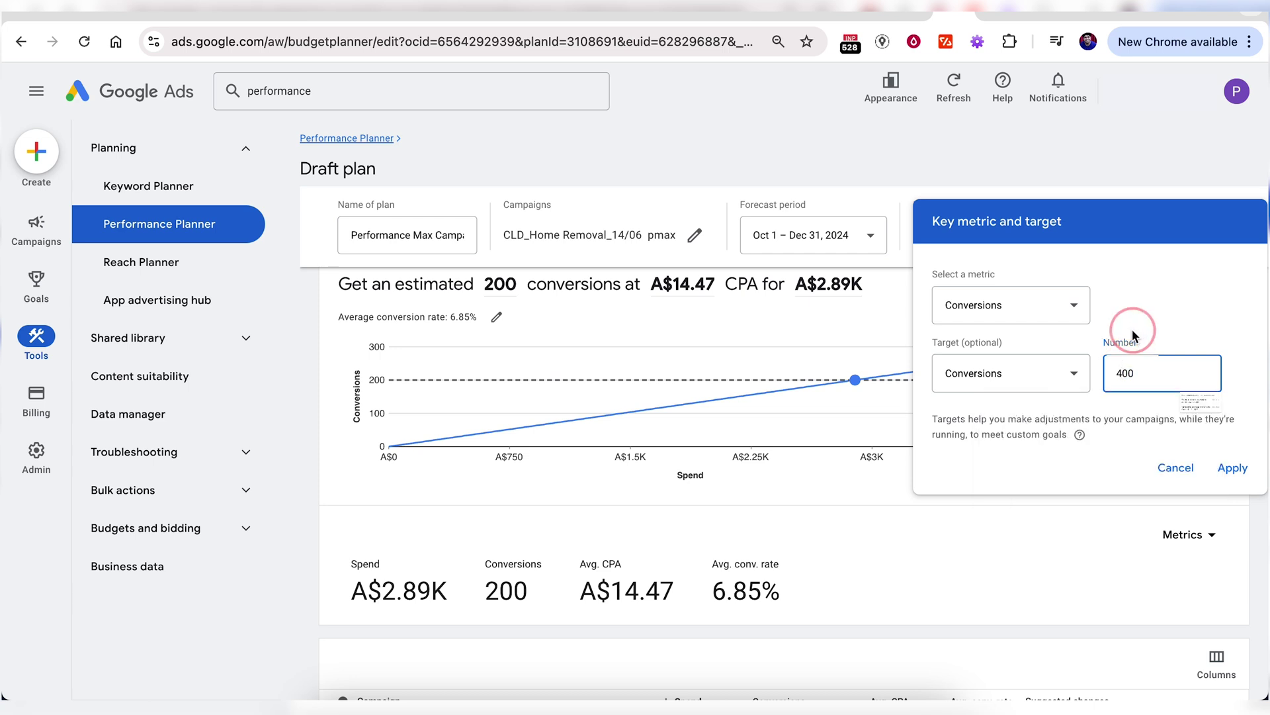
left_click(1233, 467)
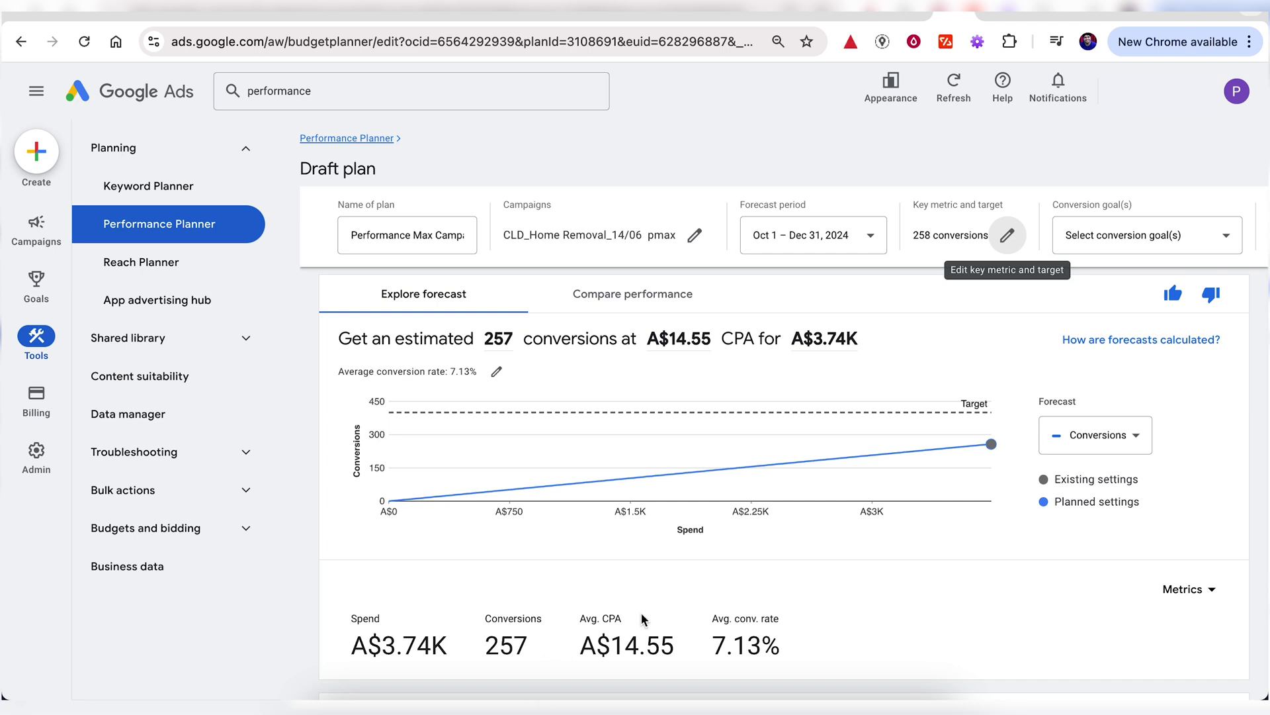
scroll(641, 612, "down", 4)
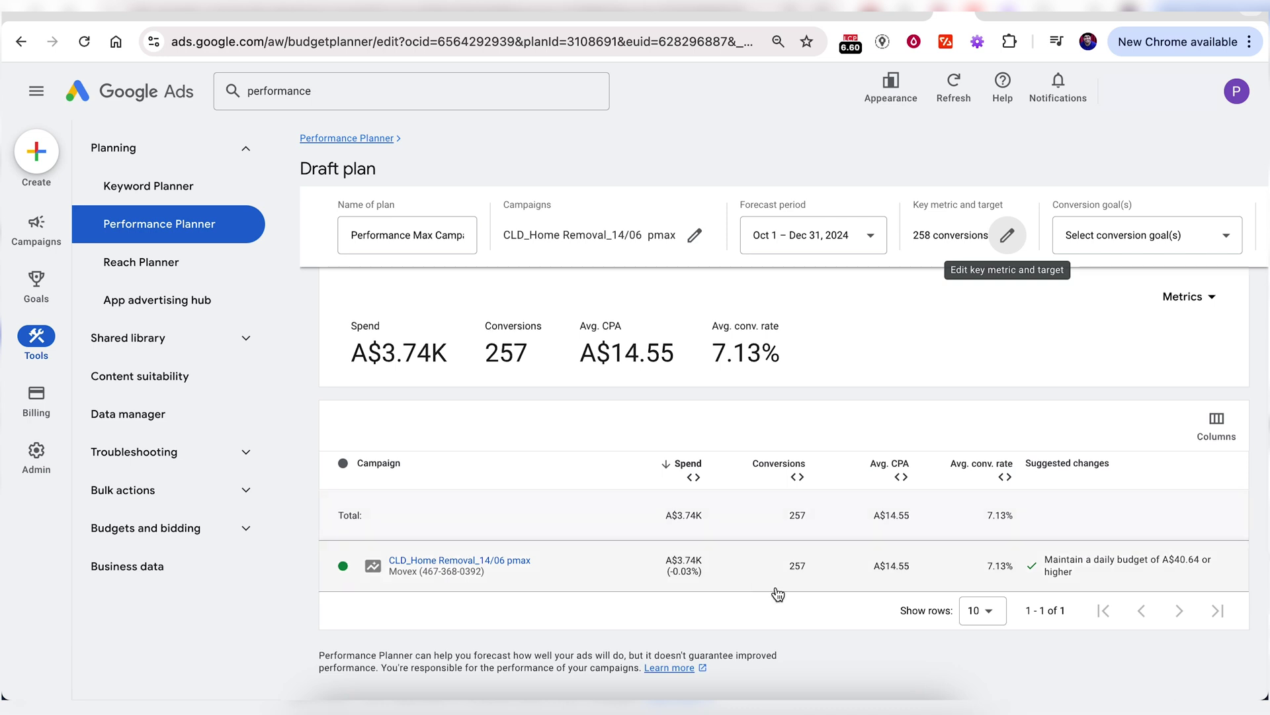
Clear the draft plan's name and start a new plan in the other account's Performance Planner.
left_click(403, 234)
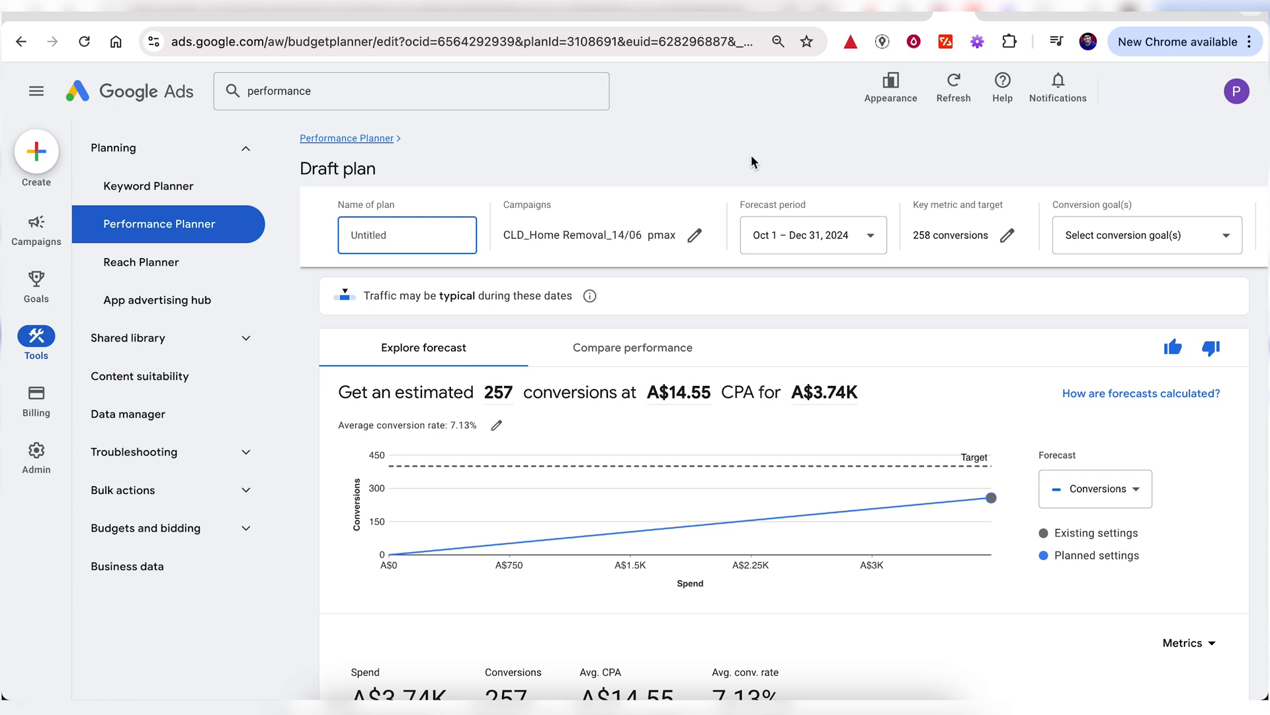
left_click(994, 12)
left_click(978, 598)
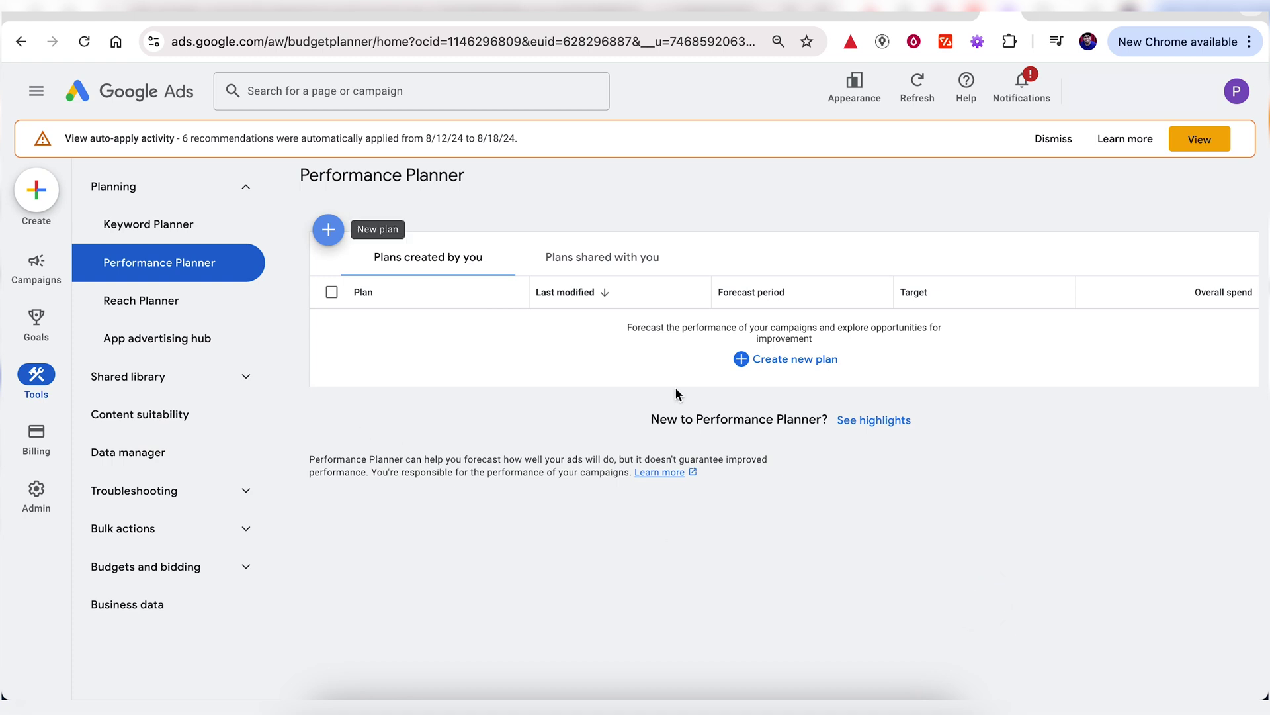
left_click(786, 369)
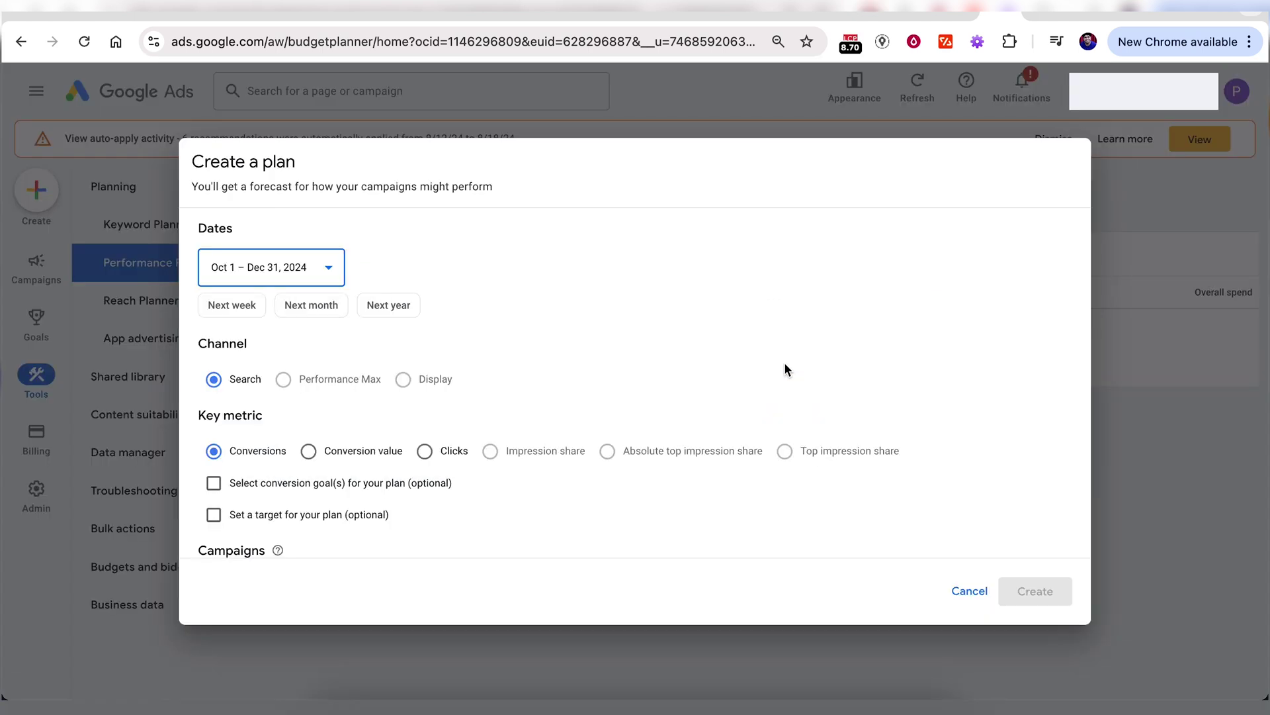
Check the new plan's custom date options and set its key metric to Clicks.
left_click(275, 271)
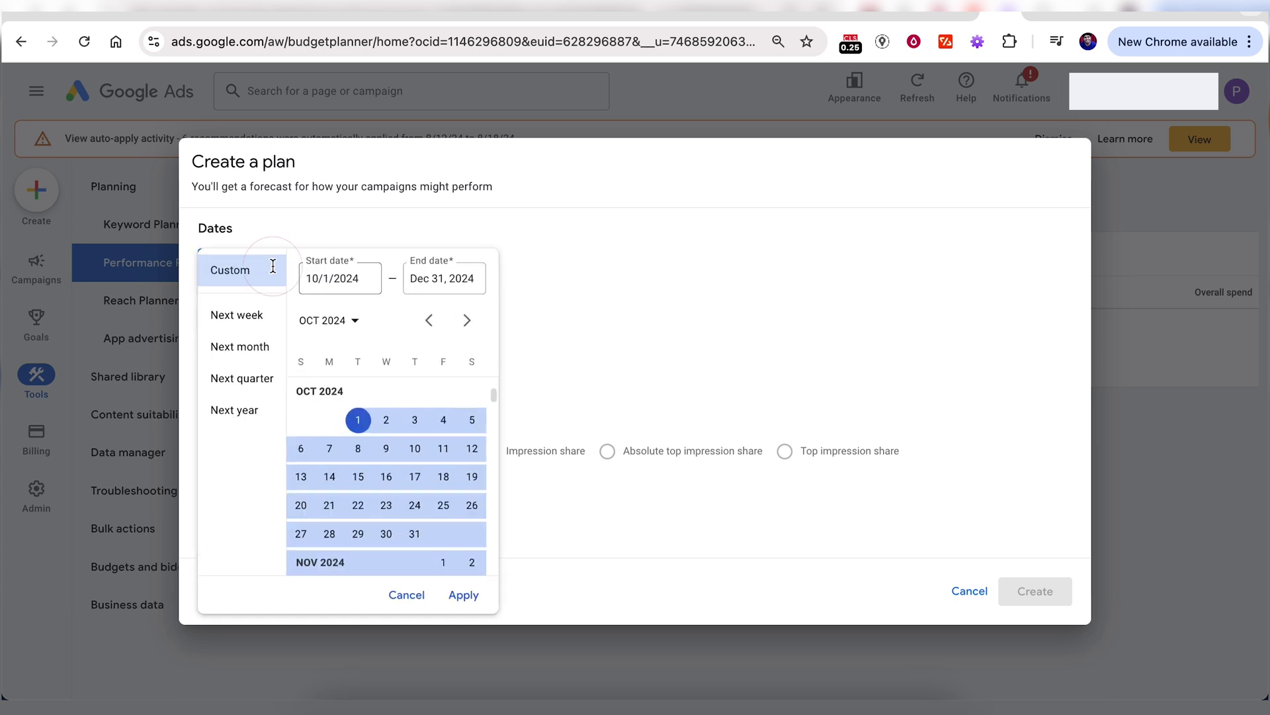
left_click(611, 332)
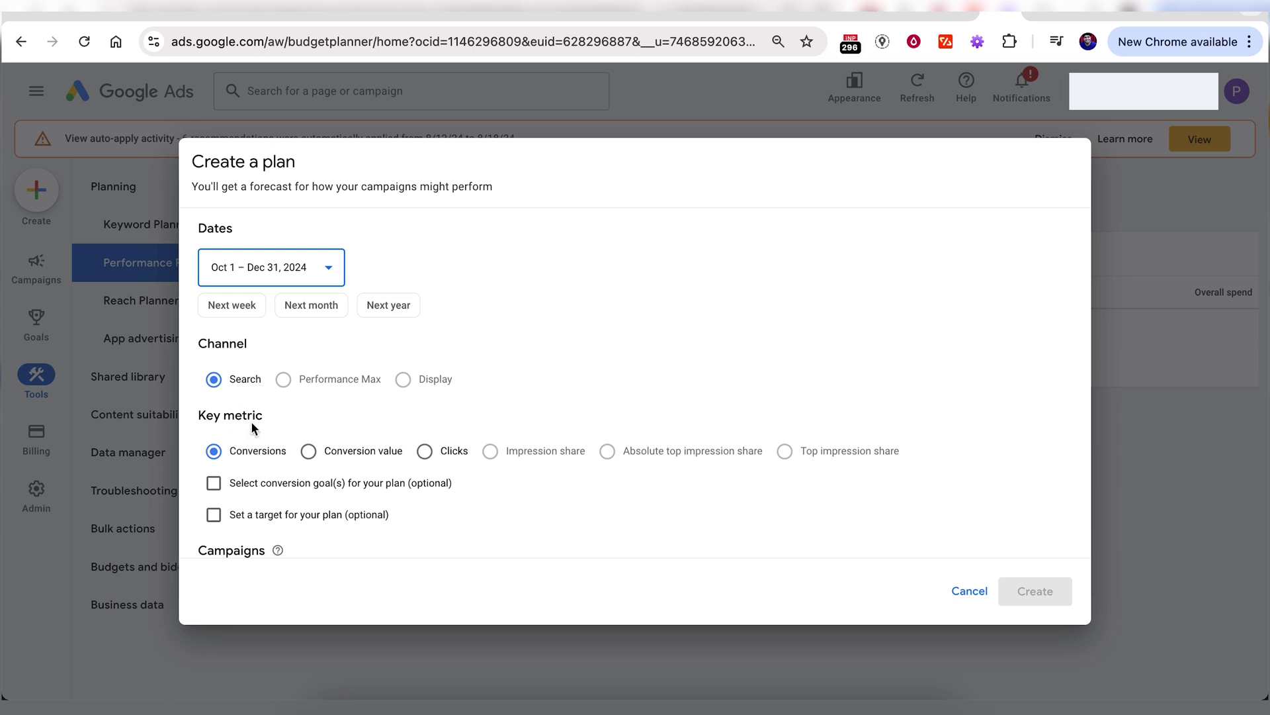
scroll(254, 425, "down", 2)
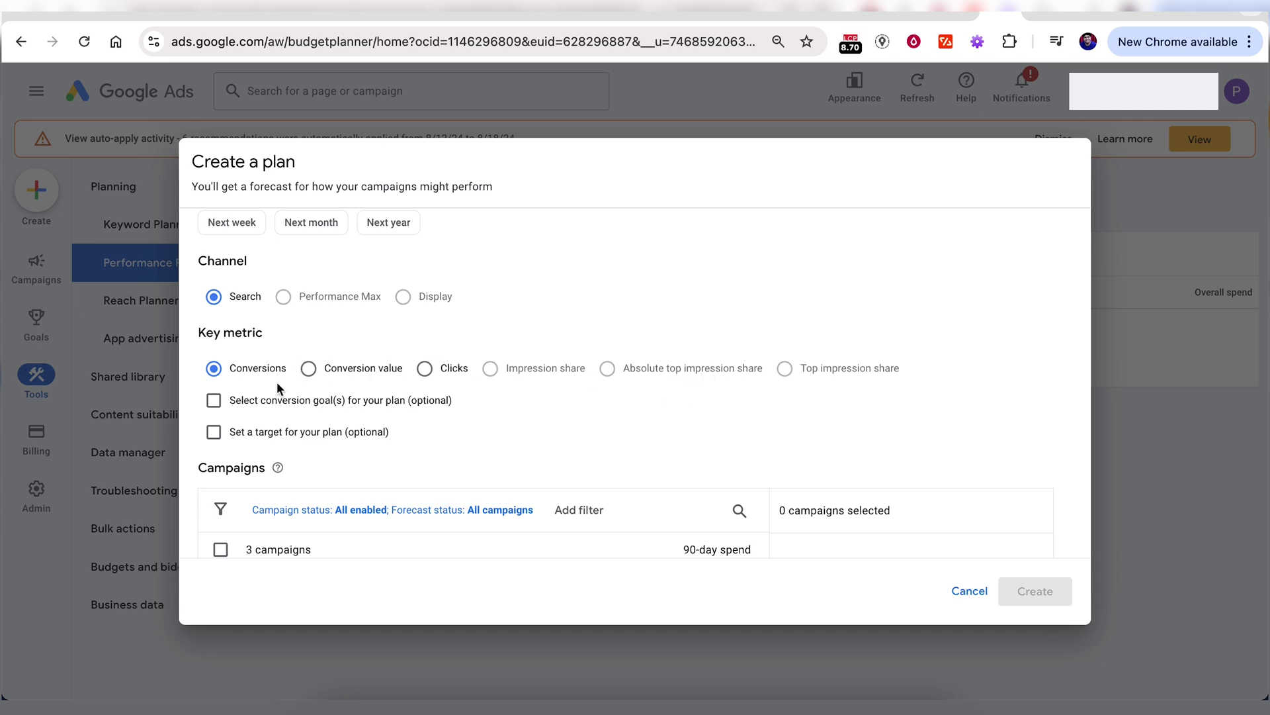
left_click(355, 371)
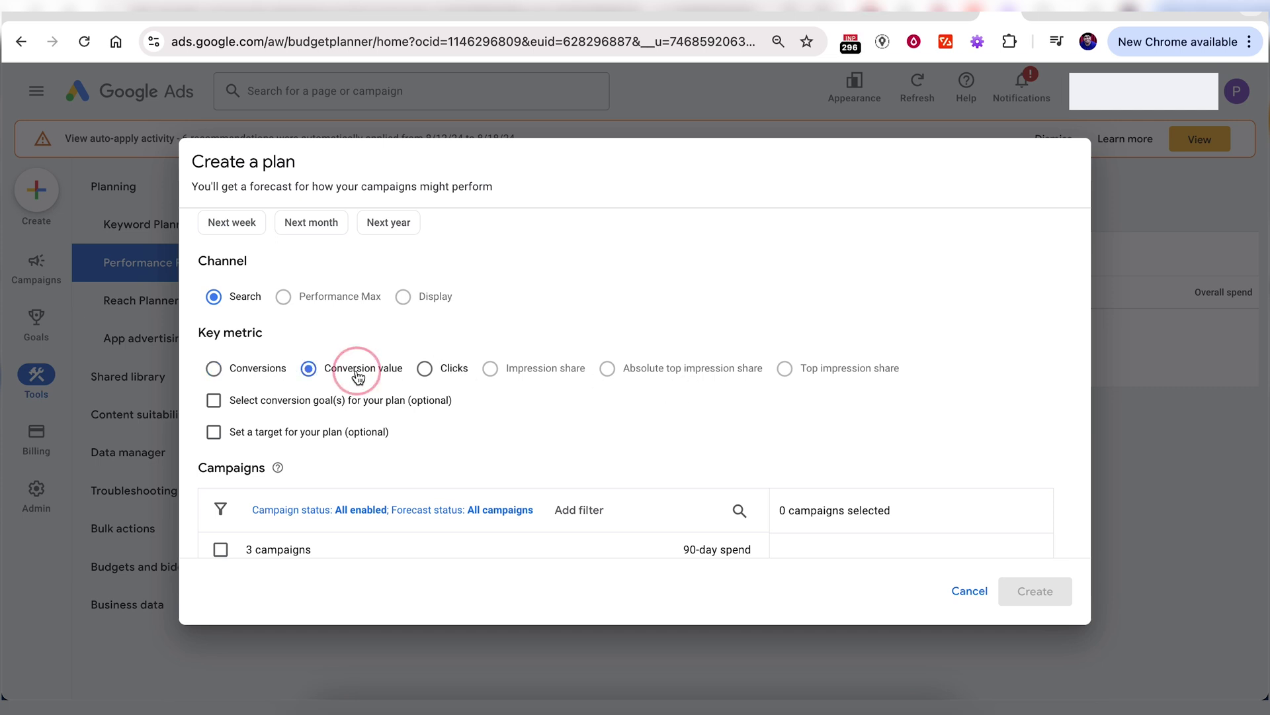
left_click(451, 376)
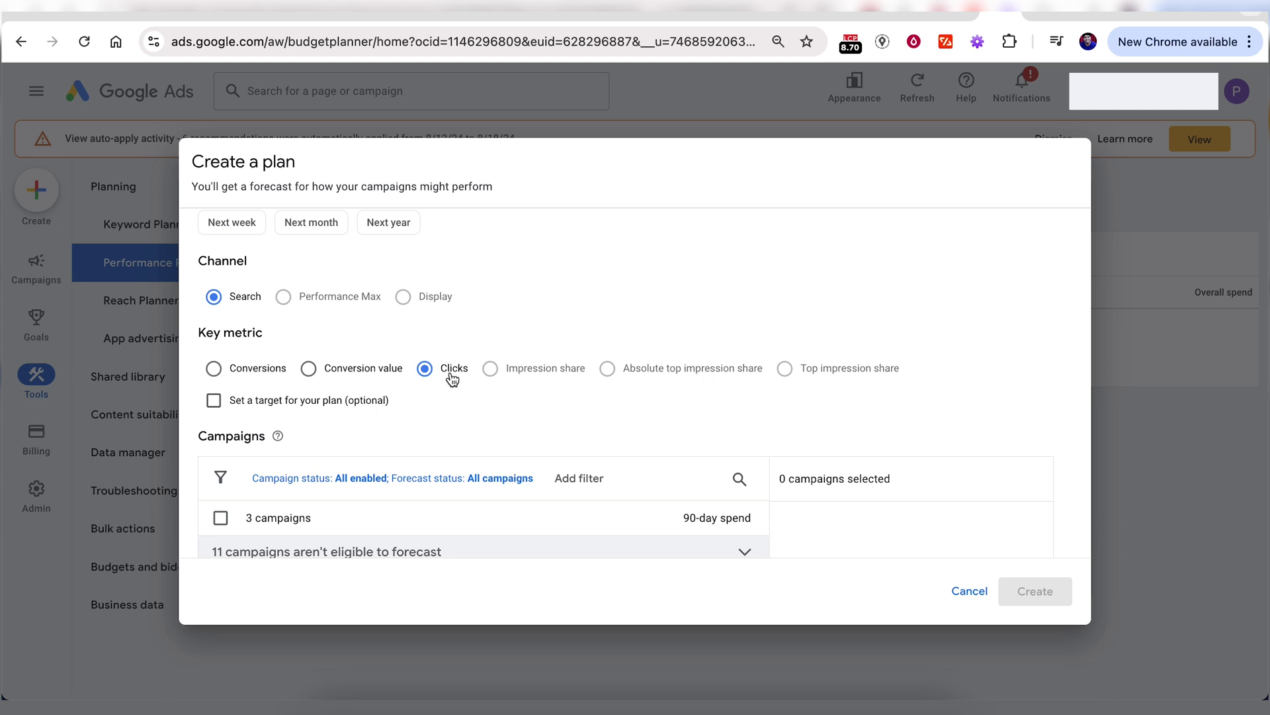
Enable a target for the Search plan and choose Spend as the target type.
scroll(215, 458, "up", 1)
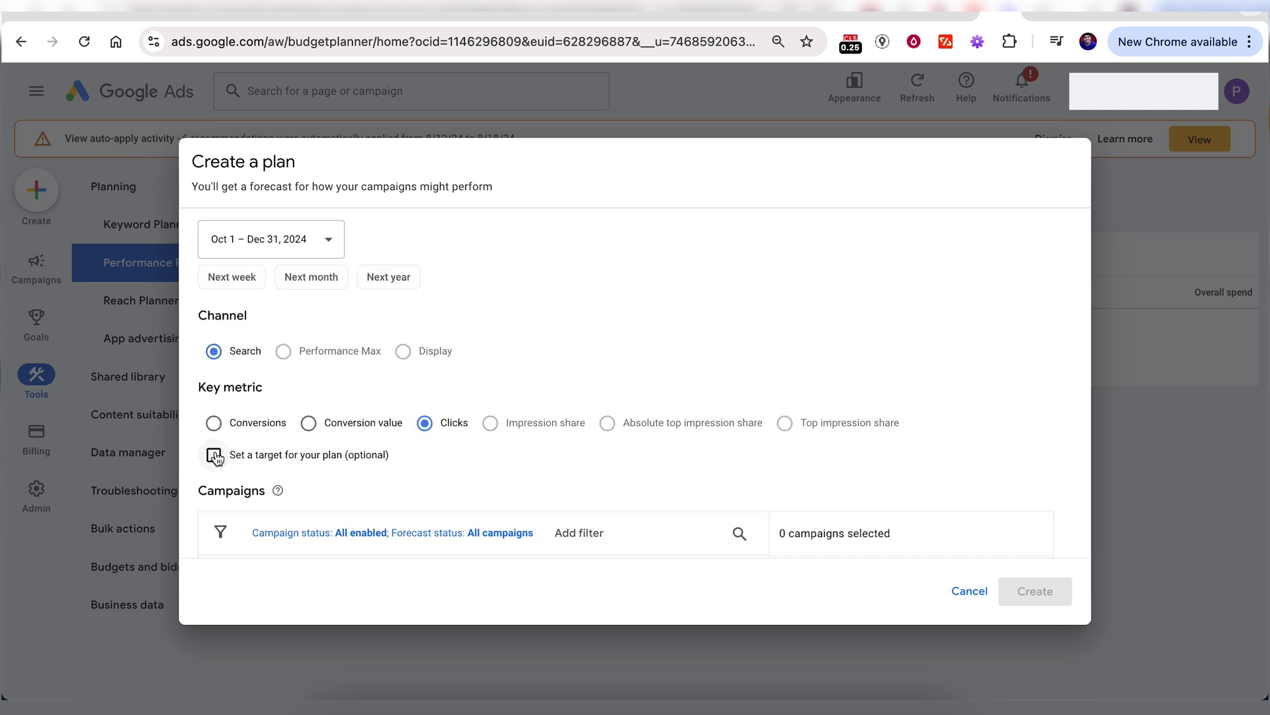
scroll(258, 277, "up", 1)
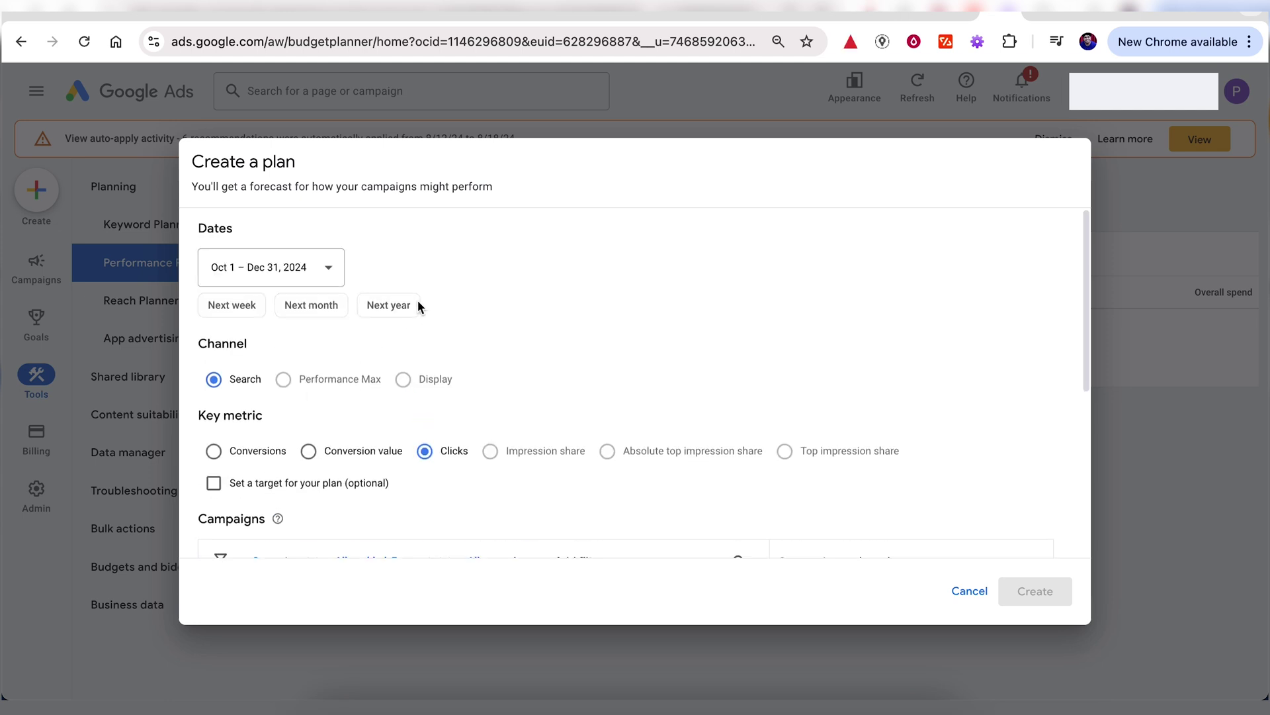
scroll(340, 370, "down", 2)
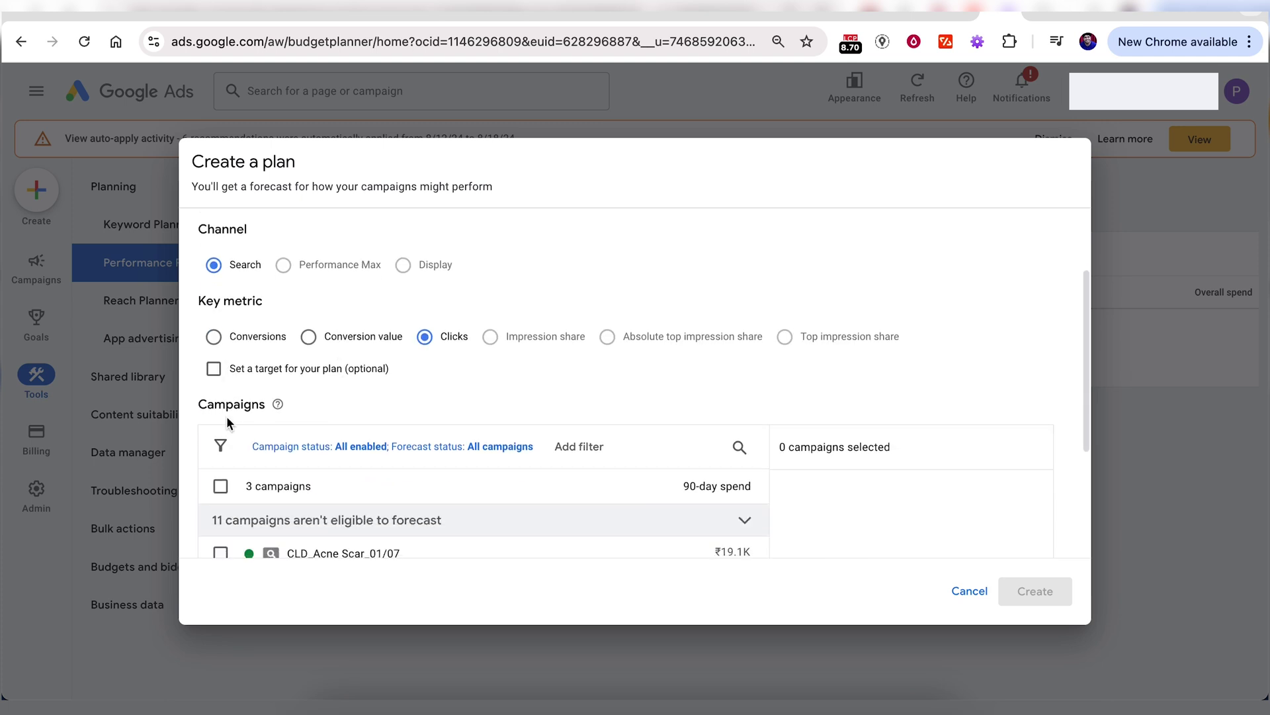
left_click(214, 369)
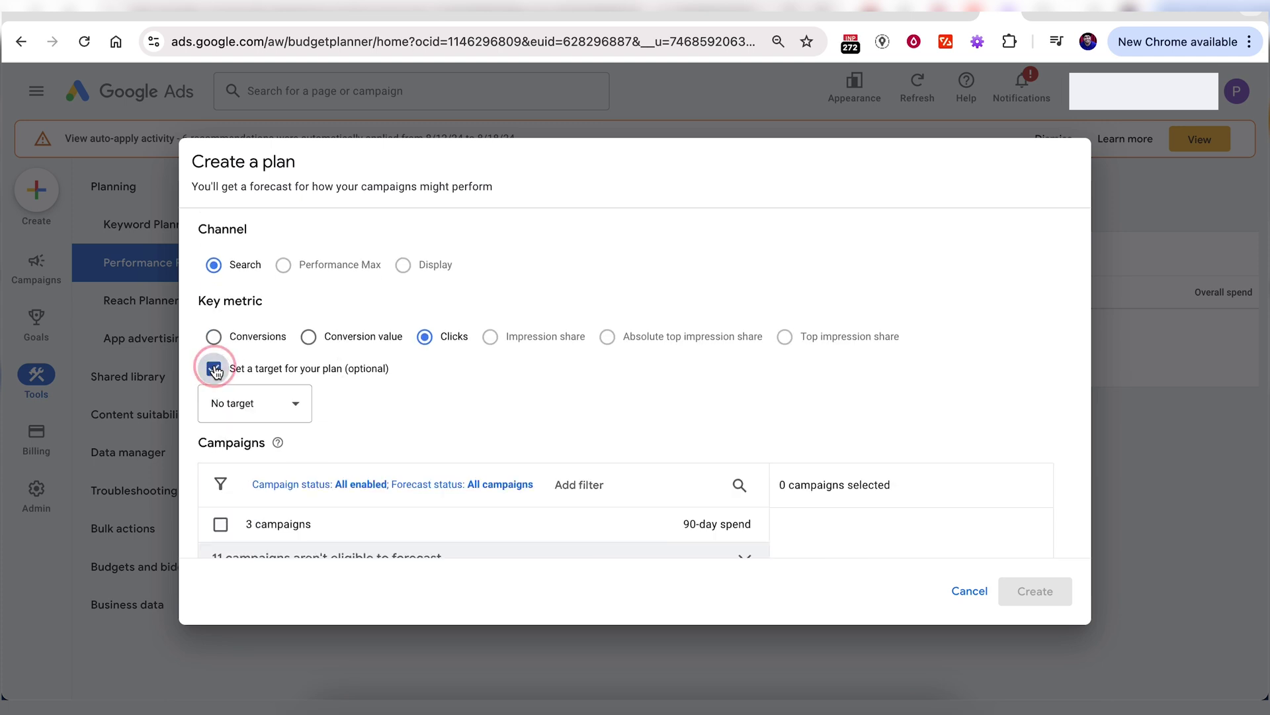
left_click(254, 413)
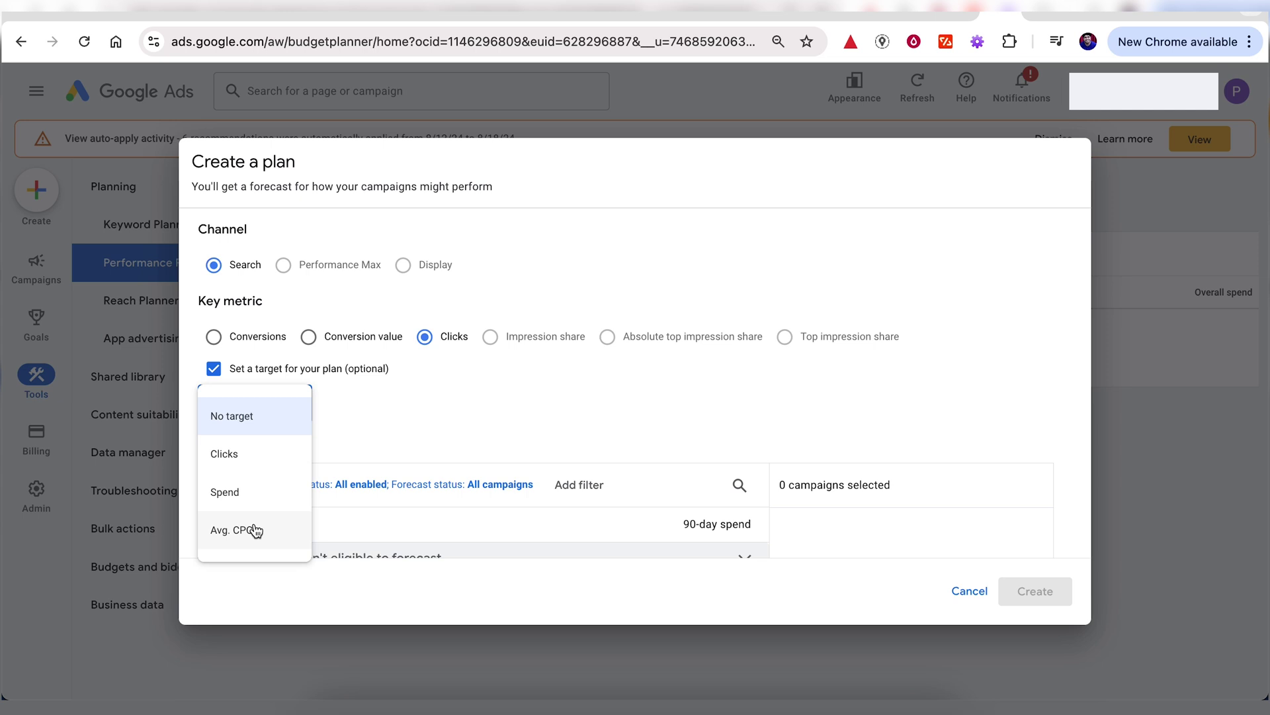
left_click(230, 489)
left_click(359, 415)
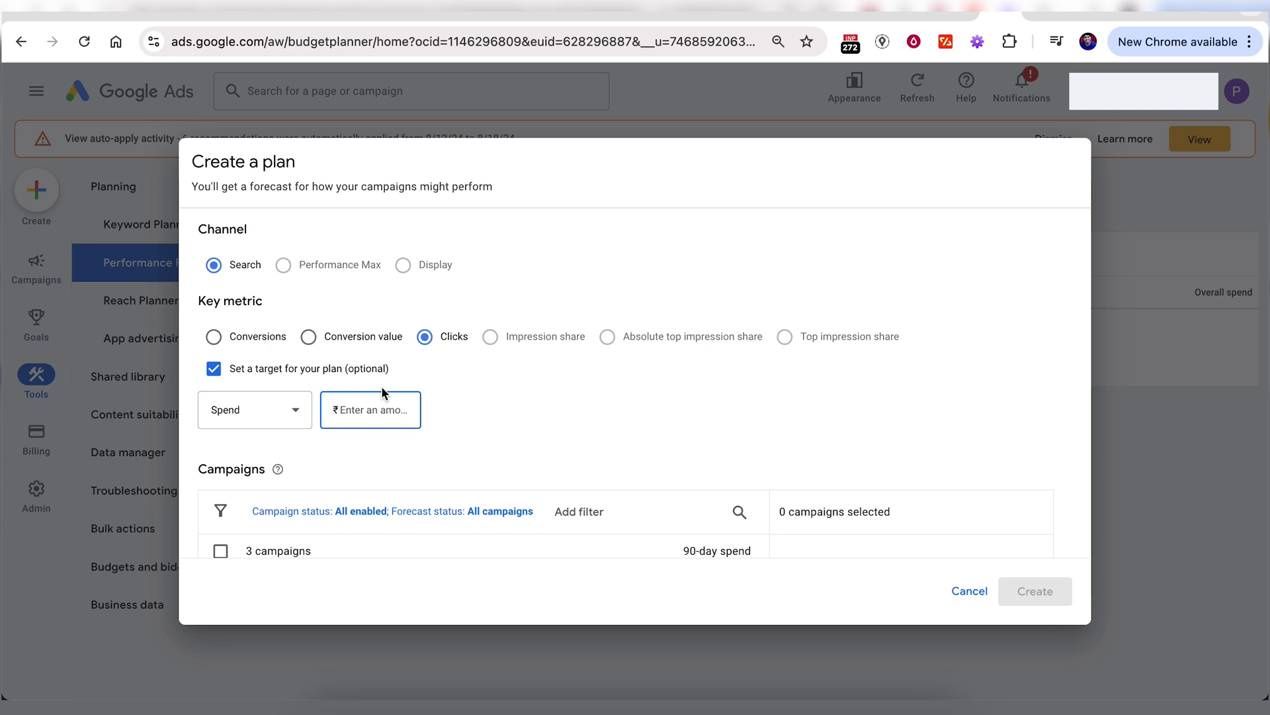
Set the plan's spend target to ₹600,000.
scroll(516, 264, "up", 3)
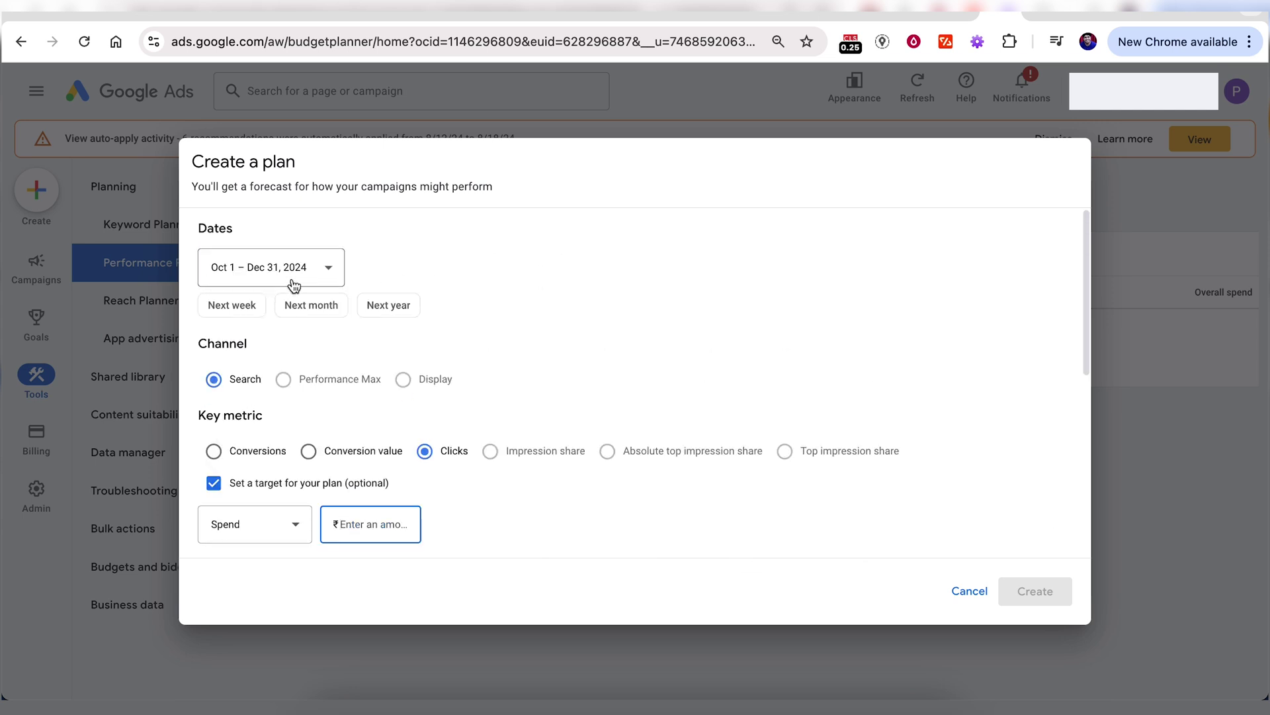
scroll(553, 355, "down", 1)
type("60000")
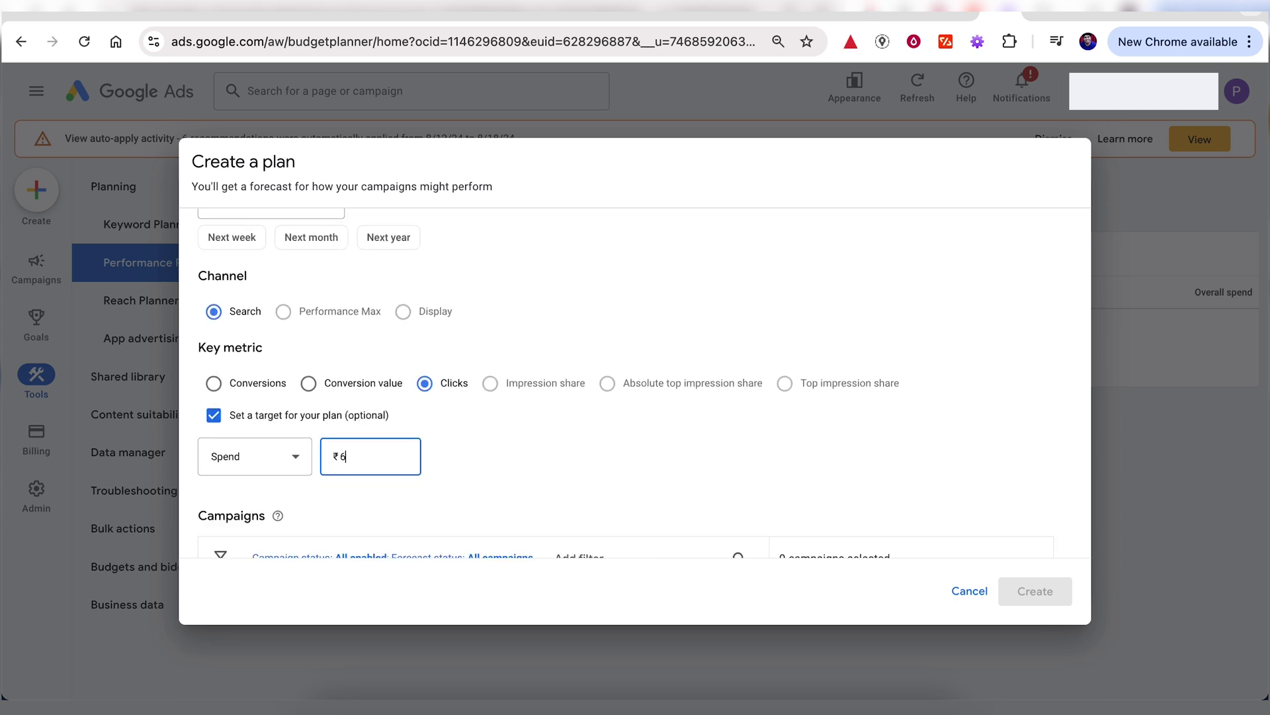
left_click(564, 359)
left_click(378, 458)
type("0")
left_click(478, 438)
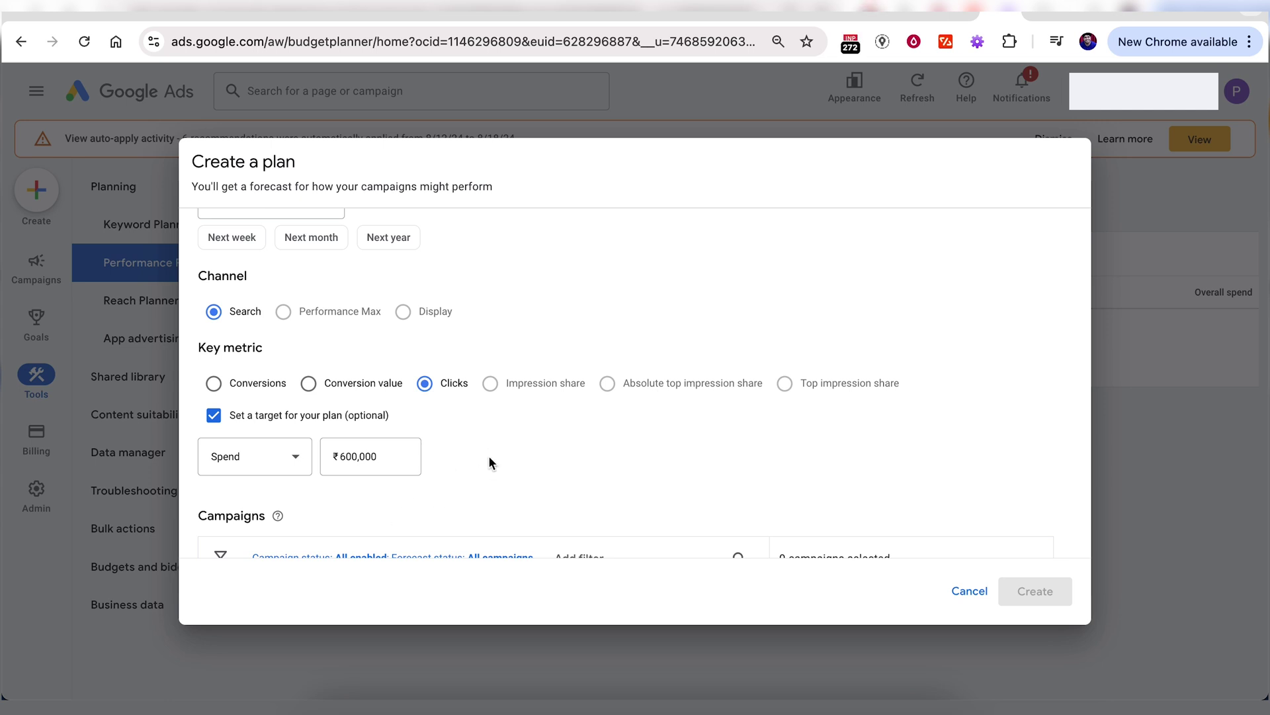
Include the CLD_Acne Scar_01/07 and CLD_Laser Treatment_16/07 campaigns in the plan and create it.
scroll(344, 455, "down", 3)
scroll(348, 456, "down", 1)
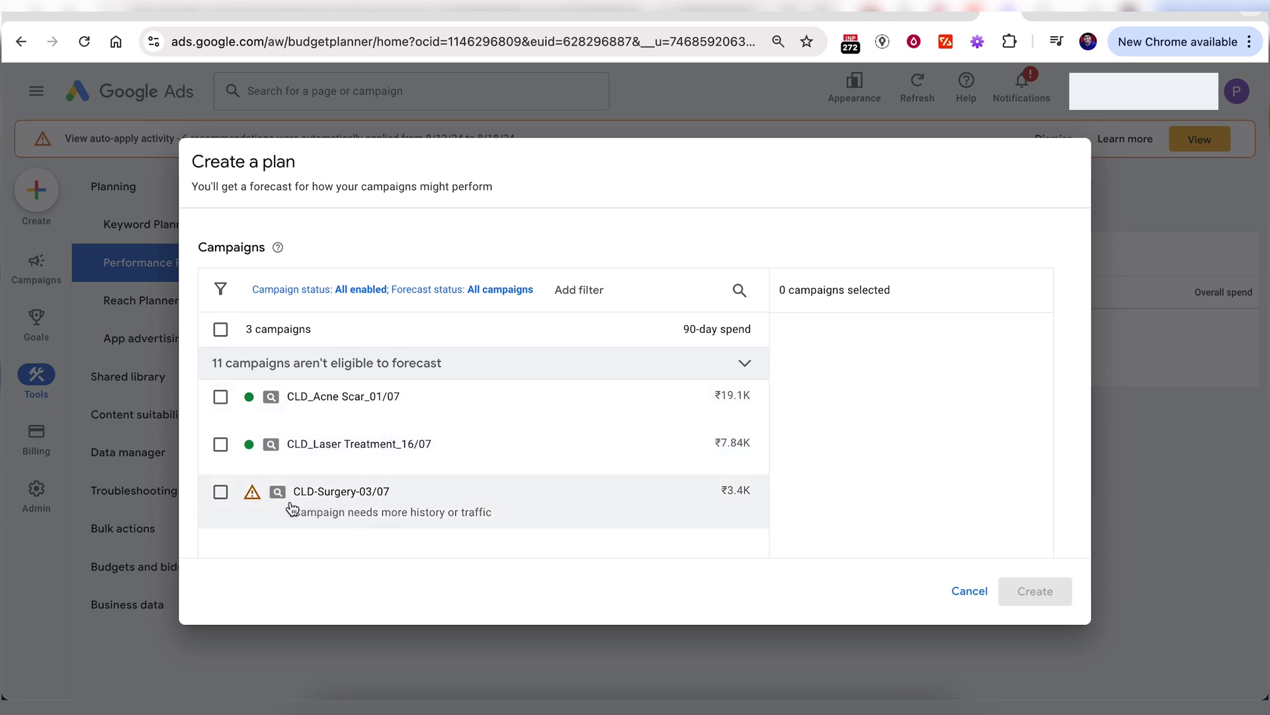
mouse_move(252, 501)
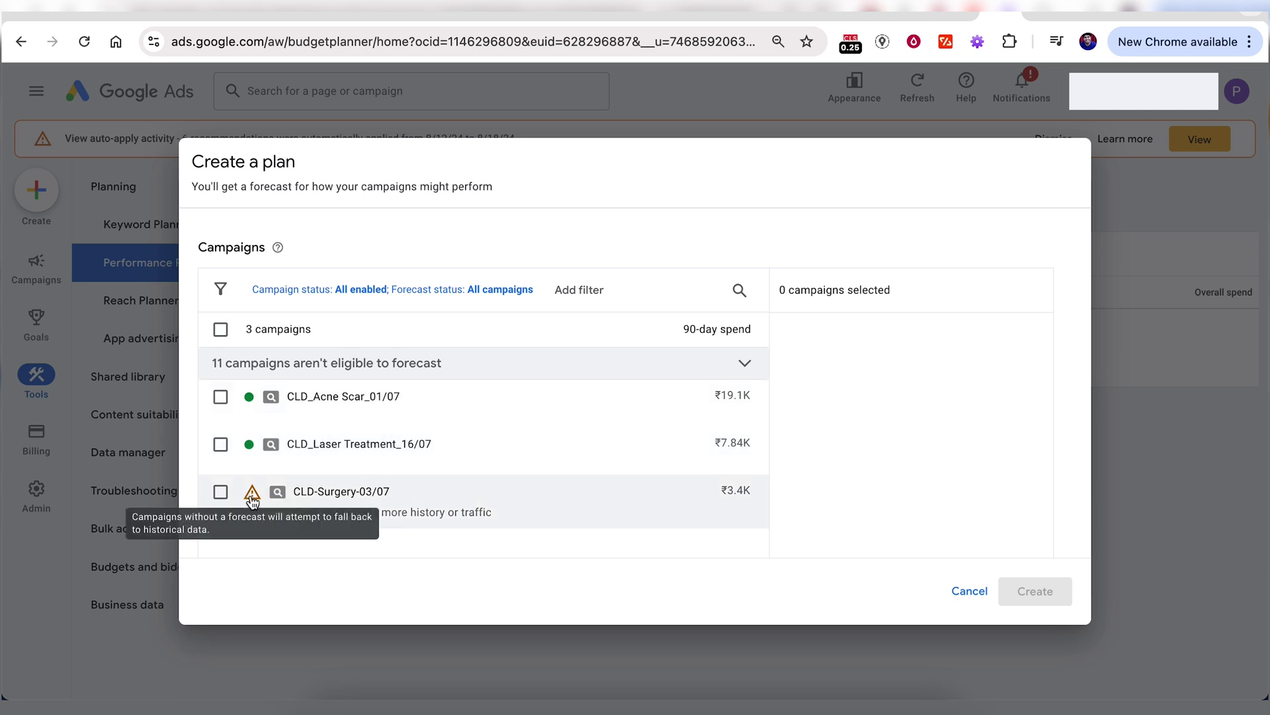
left_click(222, 398)
left_click(220, 446)
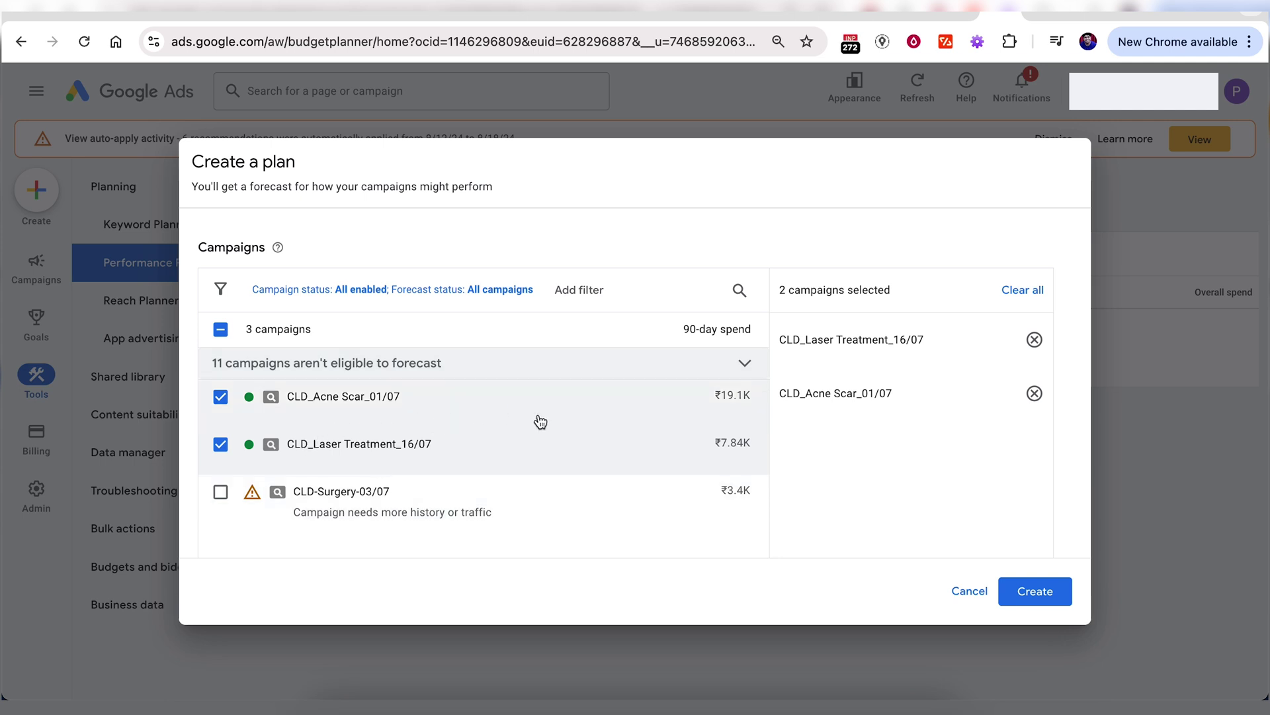
left_click(1036, 589)
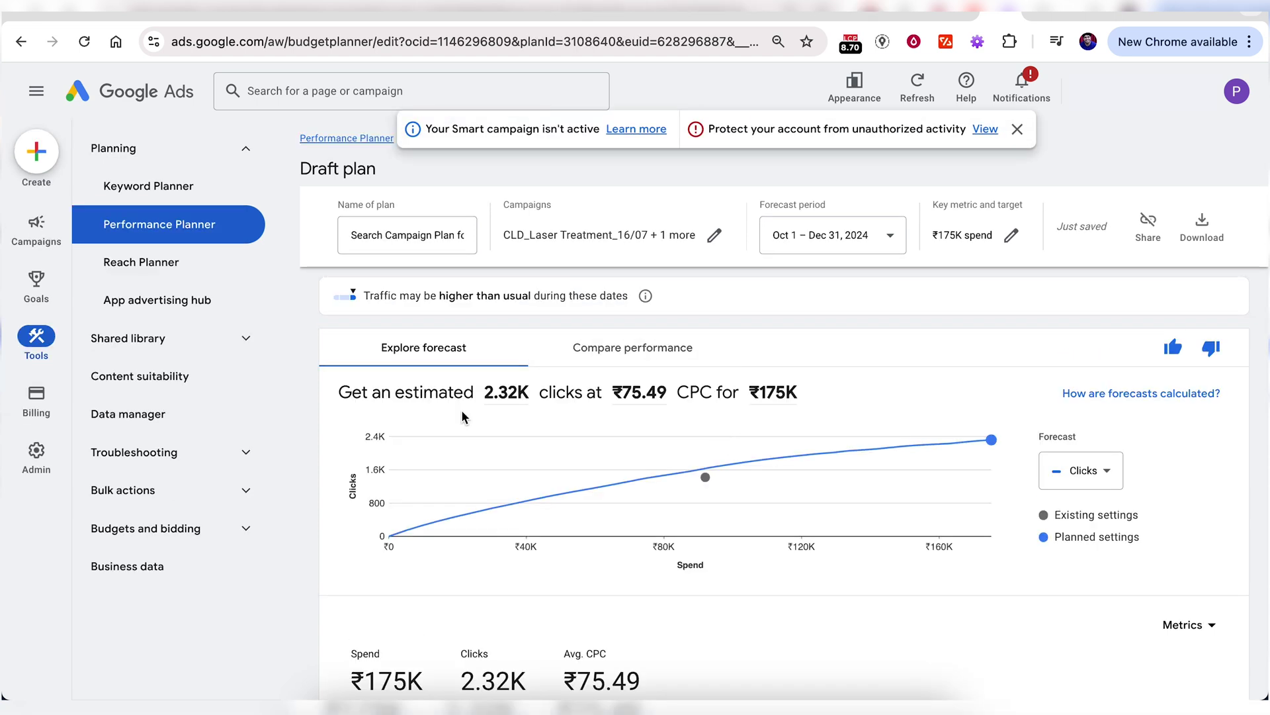
Examine the clicks forecast along the spend curve and the suggested daily budget changes for each campaign.
mouse_move(520, 490)
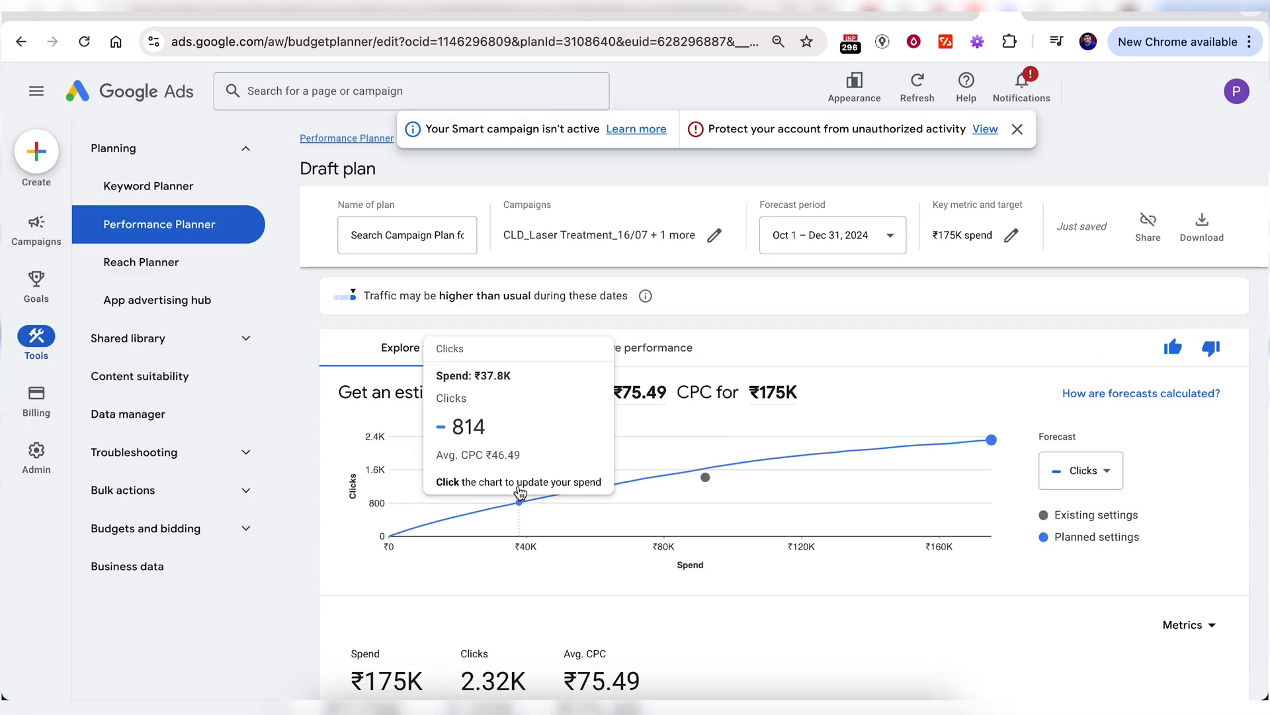
mouse_move(705, 488)
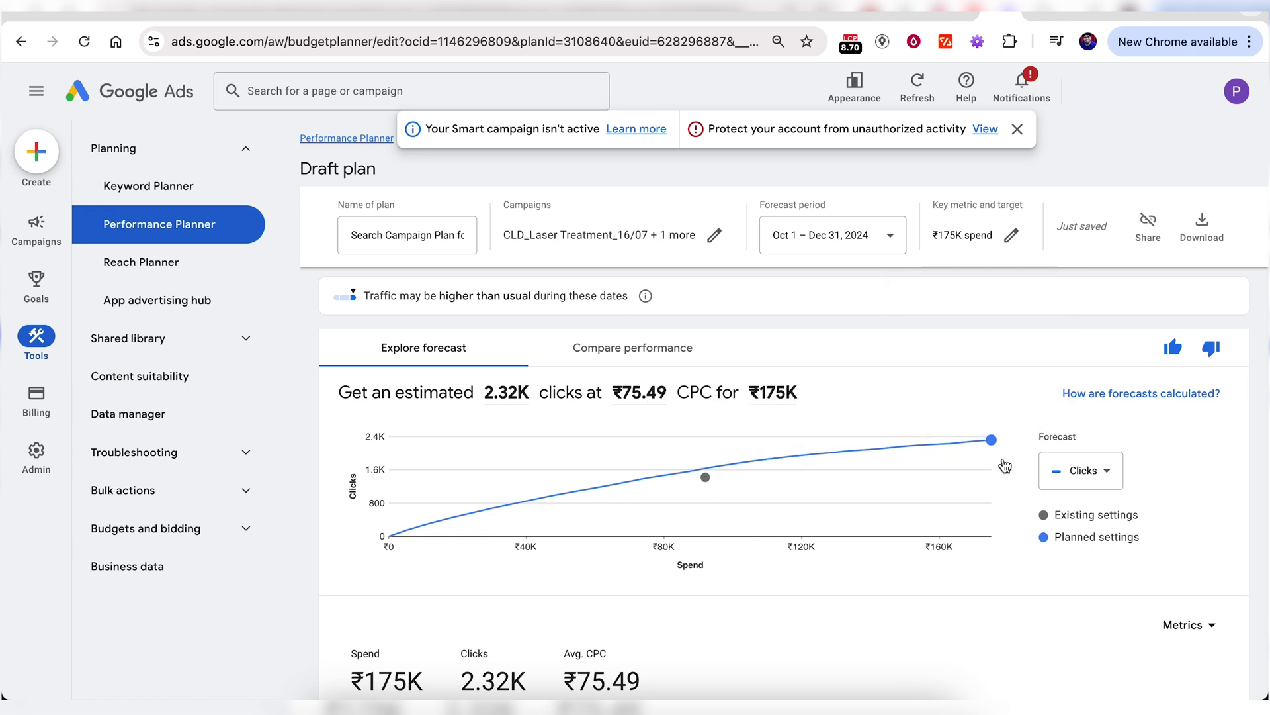
mouse_move(991, 444)
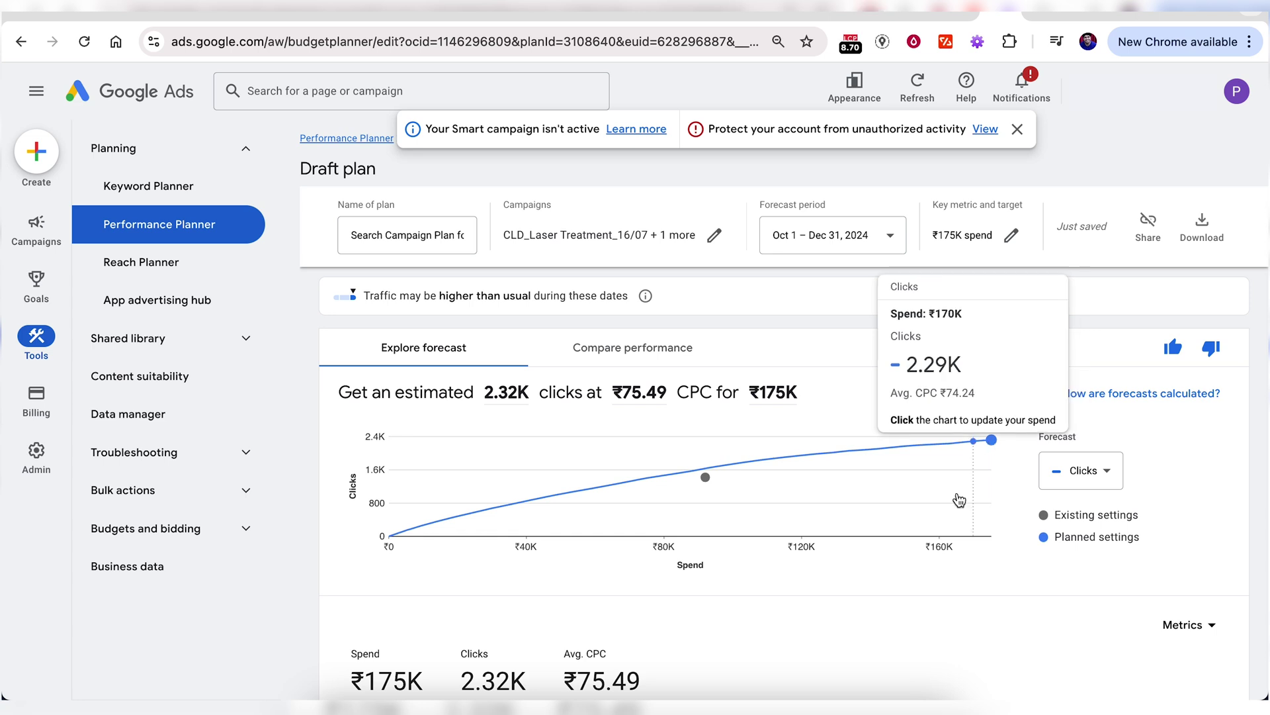
scroll(912, 556, "down", 5)
scroll(911, 553, "down", 1)
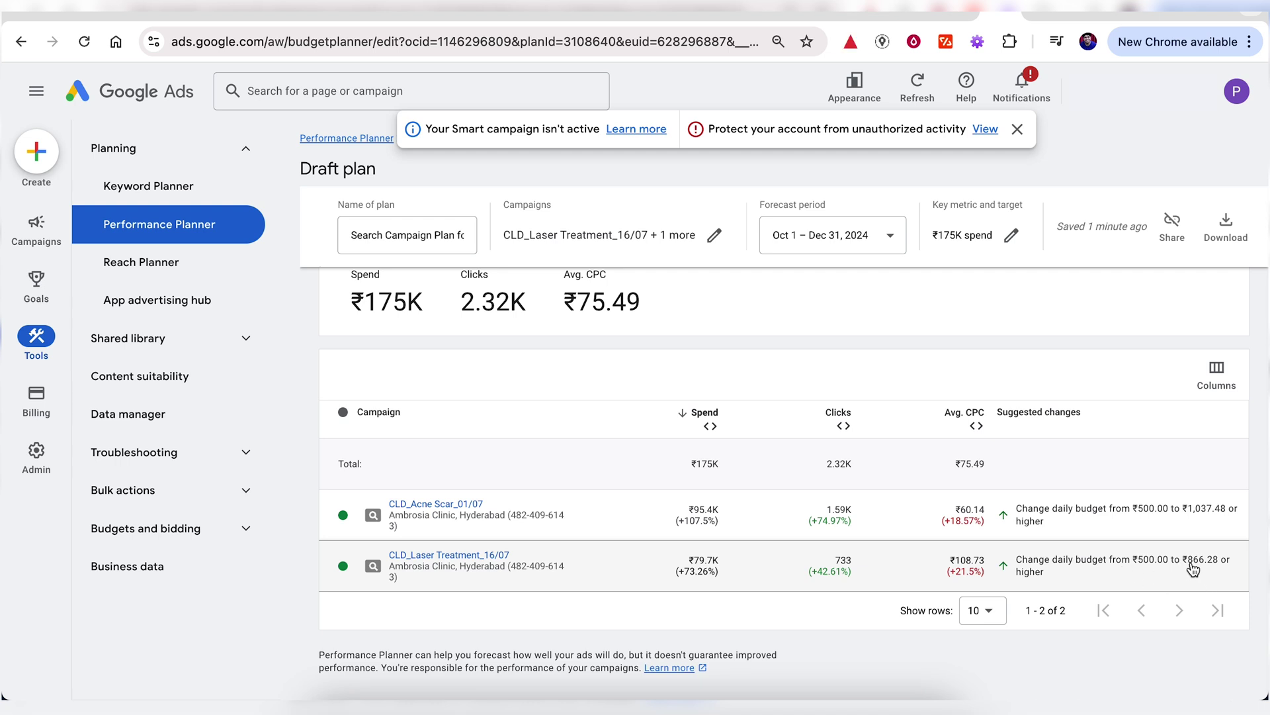
scroll(1148, 490, "up", 3)
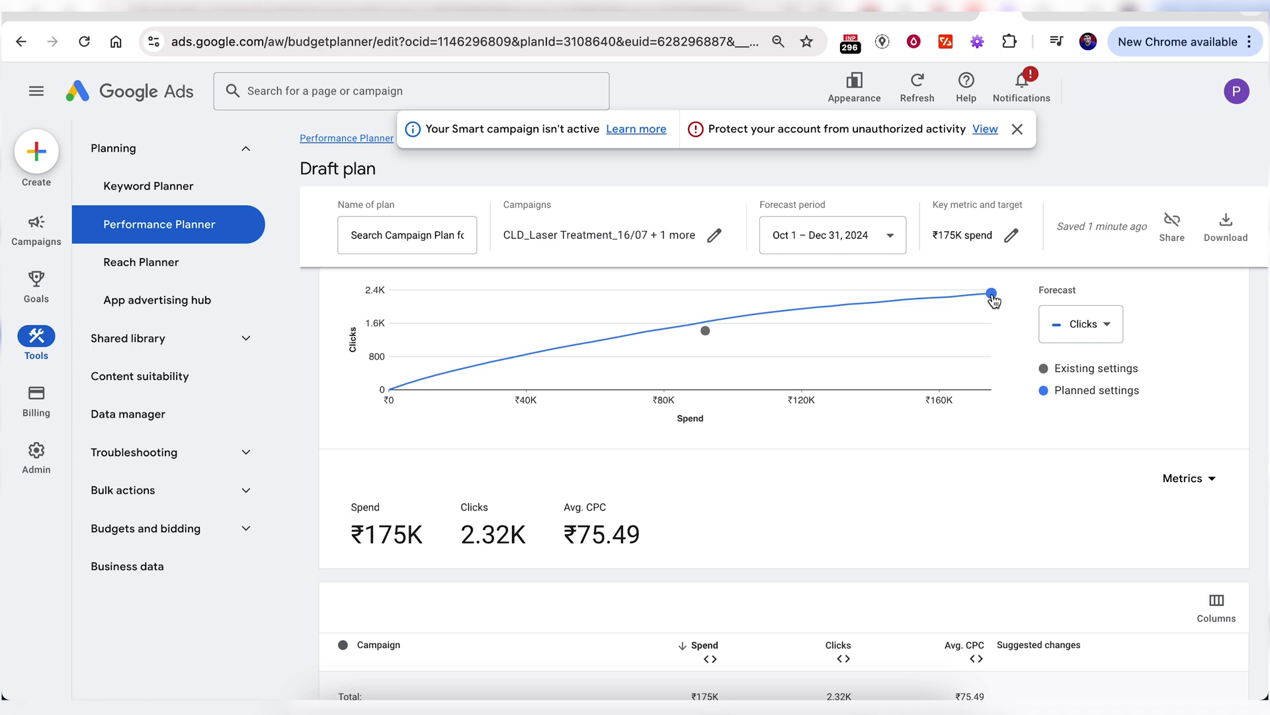
scroll(993, 299, "up", 1)
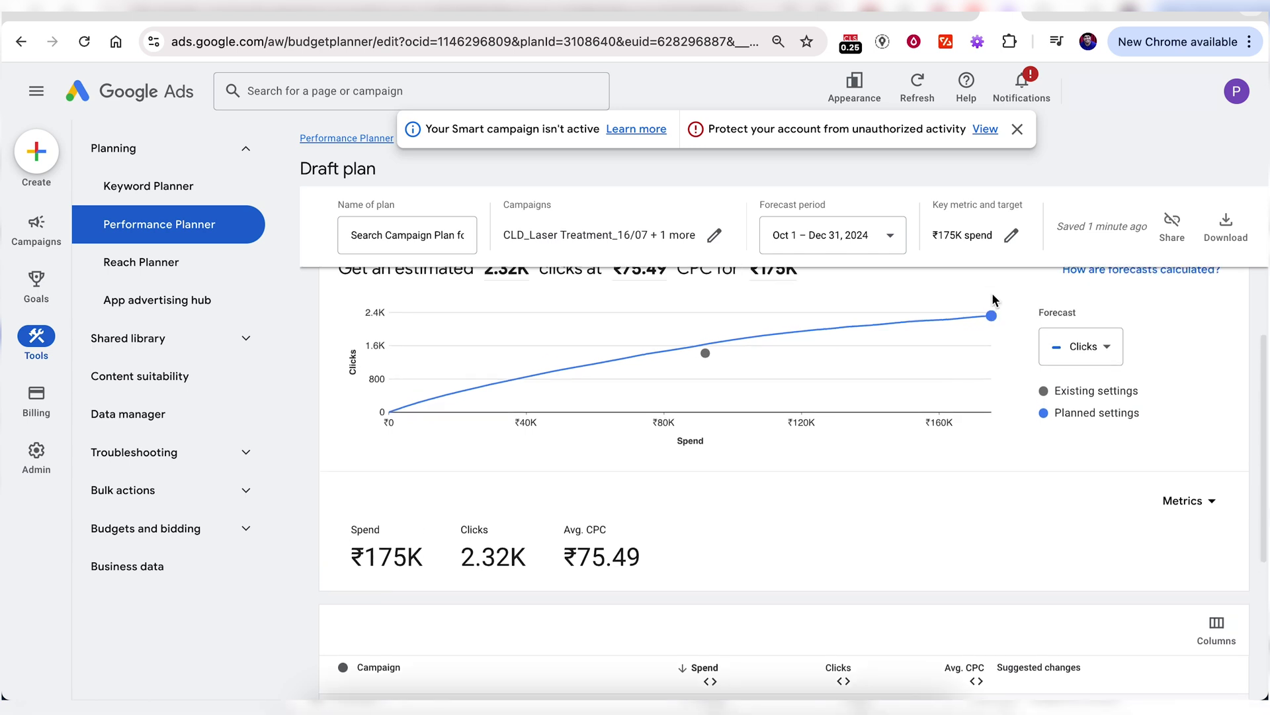